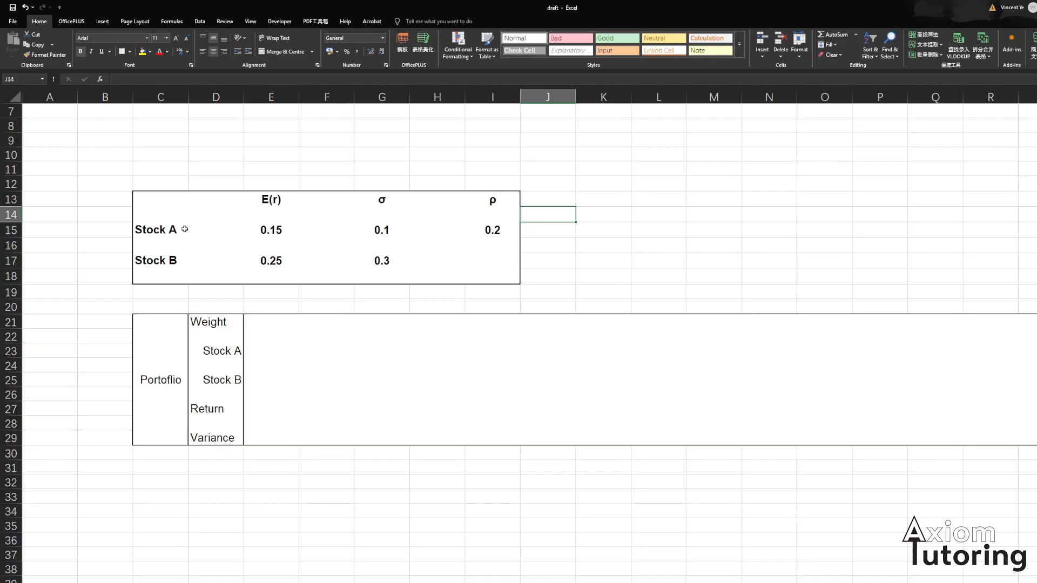
- Examine the stock data table of expected returns, standard deviations and correlation for Stock A and Stock B
{"action": "left_click", "coordinate": [151, 231]}
{"action": "left_click_drag", "start_coordinate": [162, 203], "coordinate": [471, 280]}
{"action": "left_click", "coordinate": [390, 277]}
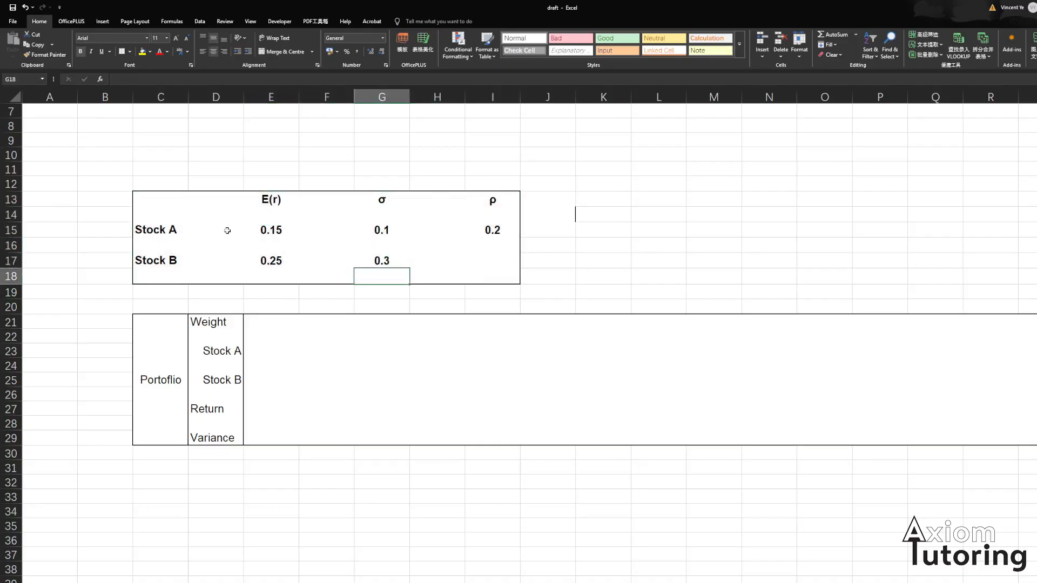
{"action": "left_click_drag", "start_coordinate": [269, 202], "coordinate": [508, 278]}
{"action": "left_click", "coordinate": [613, 272]}
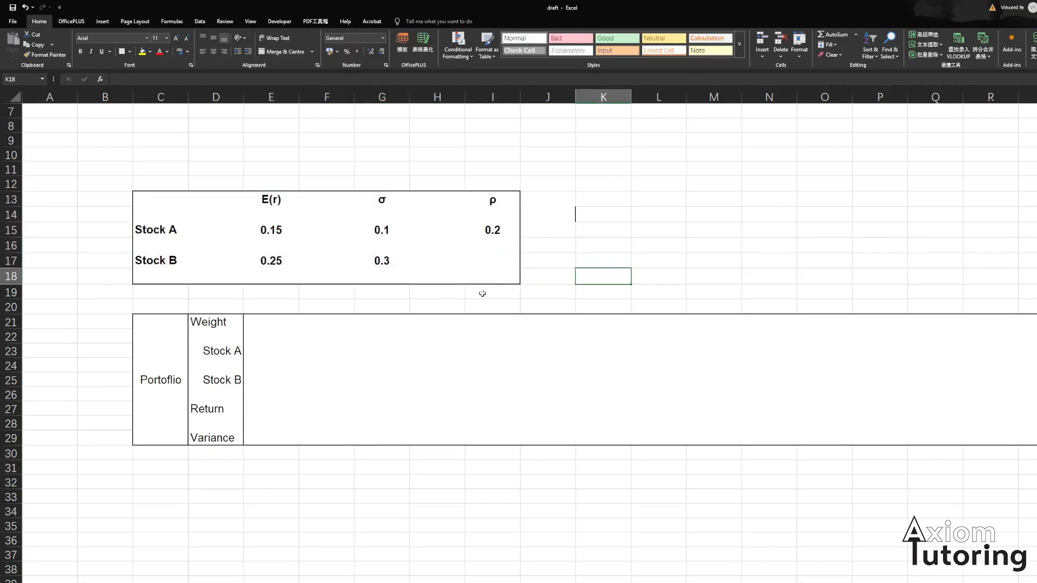
{"action": "left_click", "coordinate": [341, 258]}
{"action": "left_click_drag", "start_coordinate": [262, 201], "coordinate": [276, 281]}
{"action": "left_click_drag", "start_coordinate": [382, 201], "coordinate": [396, 273]}
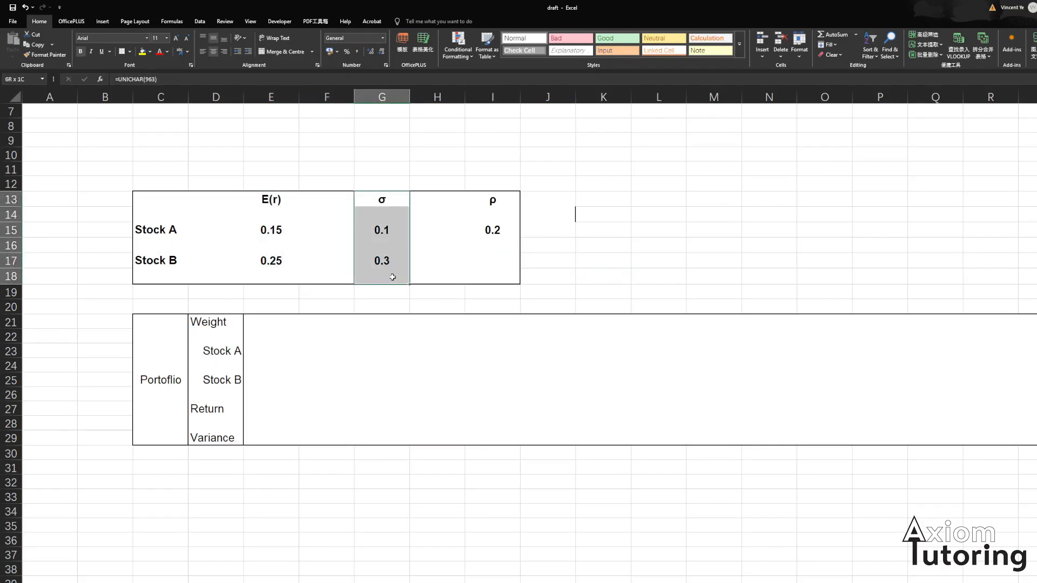
{"action": "left_click", "coordinate": [456, 231]}
{"action": "left_click_drag", "start_coordinate": [487, 208], "coordinate": [492, 227]}
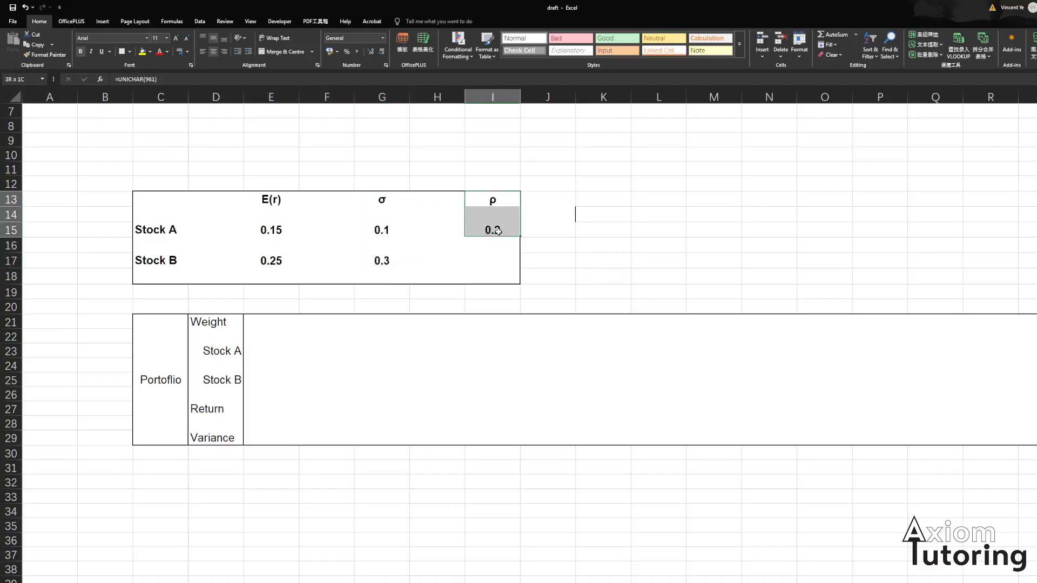
{"action": "left_click", "coordinate": [409, 281]}
{"action": "left_click", "coordinate": [381, 336]}
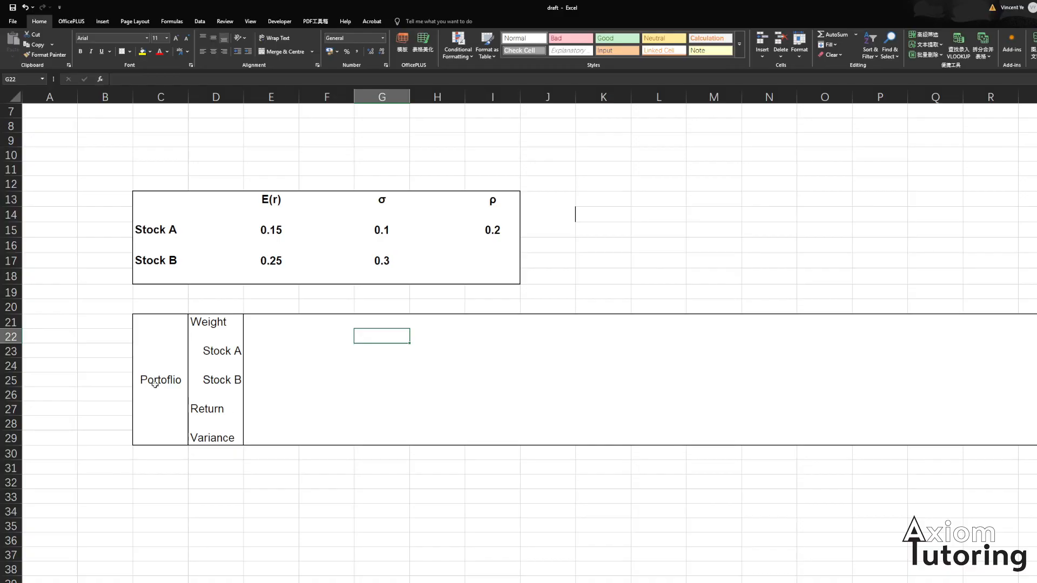
{"action": "left_click", "coordinate": [209, 415]}
{"action": "left_click", "coordinate": [270, 409]}
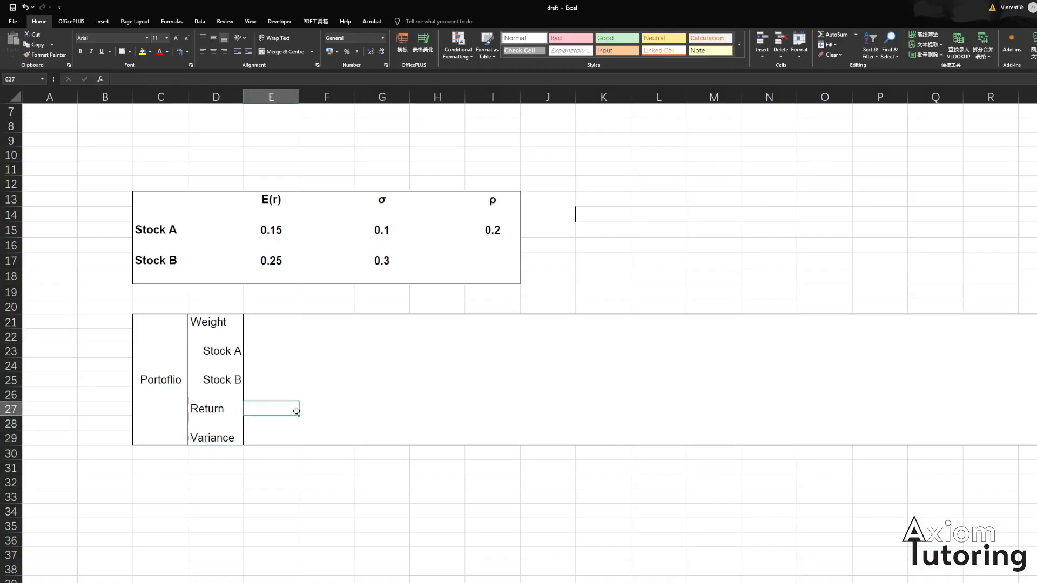
- Enter 0 as the first Stock A weight in the portfolio table
{"action": "left_click", "coordinate": [268, 335]}
{"action": "left_click", "coordinate": [275, 355]}
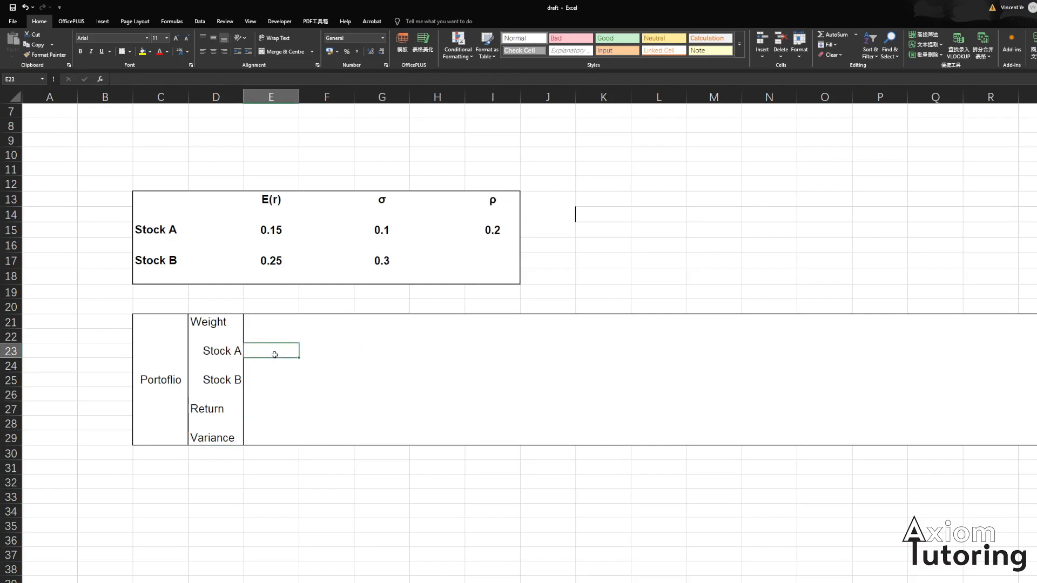
{"action": "type", "text": "0"}
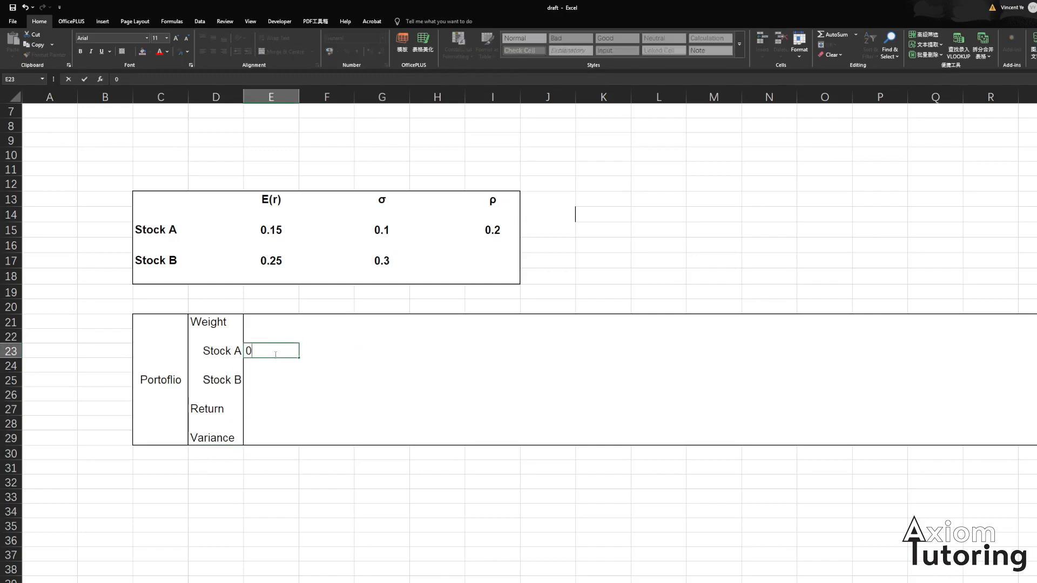
{"action": "key", "text": "Return"}
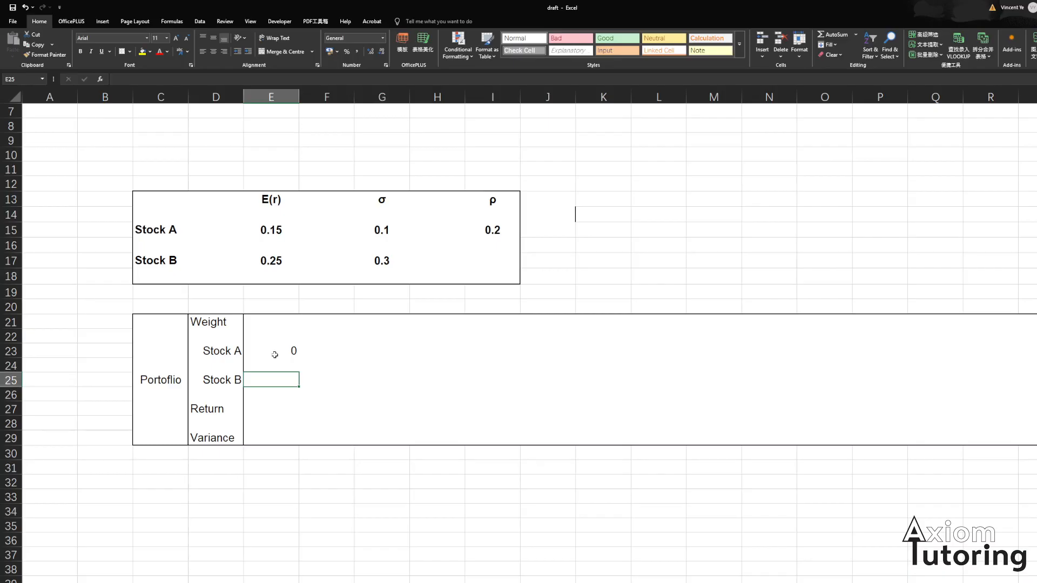
- Set the first Stock B weight to the formula =1-E23
{"action": "type", "text": "=1-"}
{"action": "left_click", "coordinate": [275, 354]}
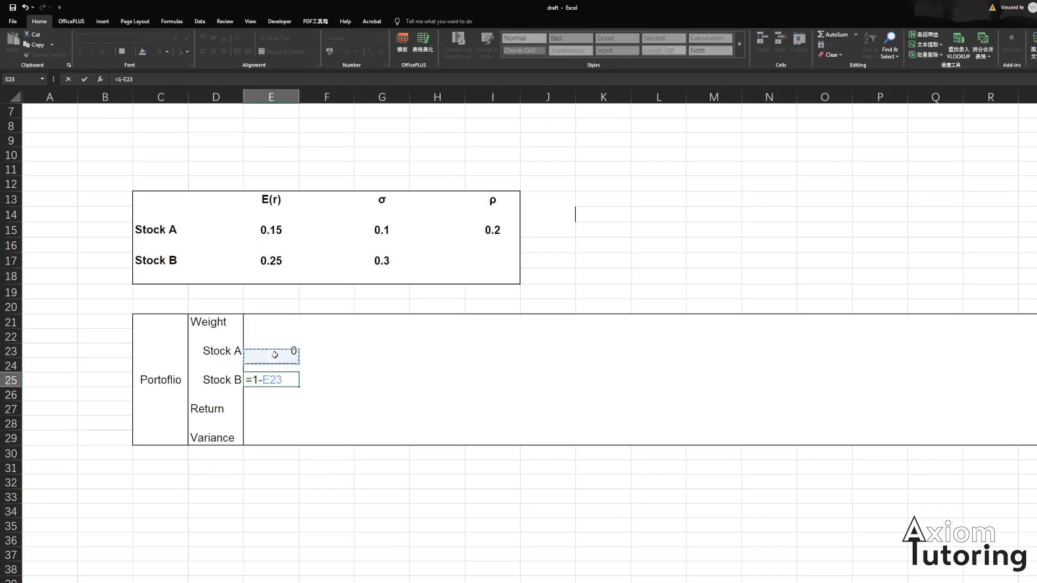
{"action": "key", "text": "Return"}
- Enter =E23+0.05 as the next Stock A weight to step weights by 0.05
{"action": "key", "text": "Right"}
{"action": "key", "text": "Up"}
{"action": "key", "text": "Up"}
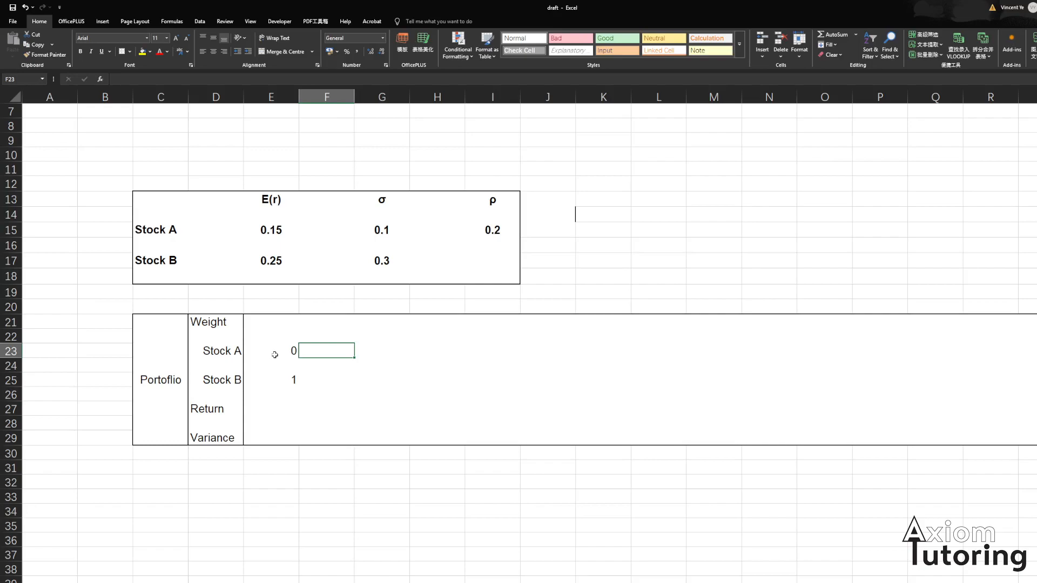
{"action": "type", "text": "="}
{"action": "left_click", "coordinate": [275, 354]}
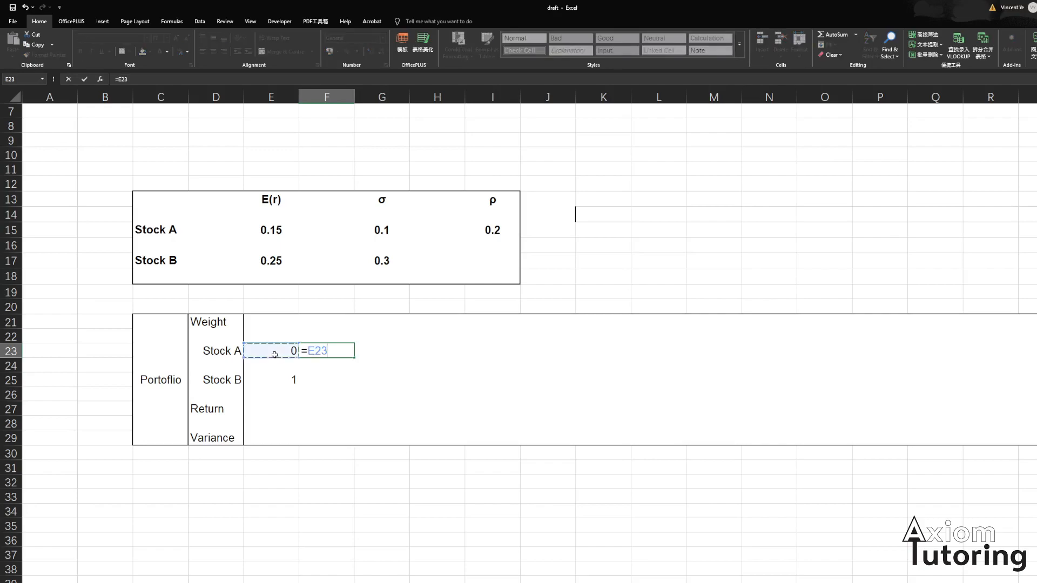
{"action": "type", "text": "+0.05"}
{"action": "key", "text": "Return"}
{"action": "key", "text": "Up"}
{"action": "key", "text": "Right"}
{"action": "key", "text": "Right"}
{"action": "key", "text": "Right"}
{"action": "key", "text": "Right"}
{"action": "key", "text": "Right"}
{"action": "key", "text": "Left"}
{"action": "key", "text": "Left"}
{"action": "key", "text": "Left"}
{"action": "key", "text": "Left"}
{"action": "key", "text": "Left"}
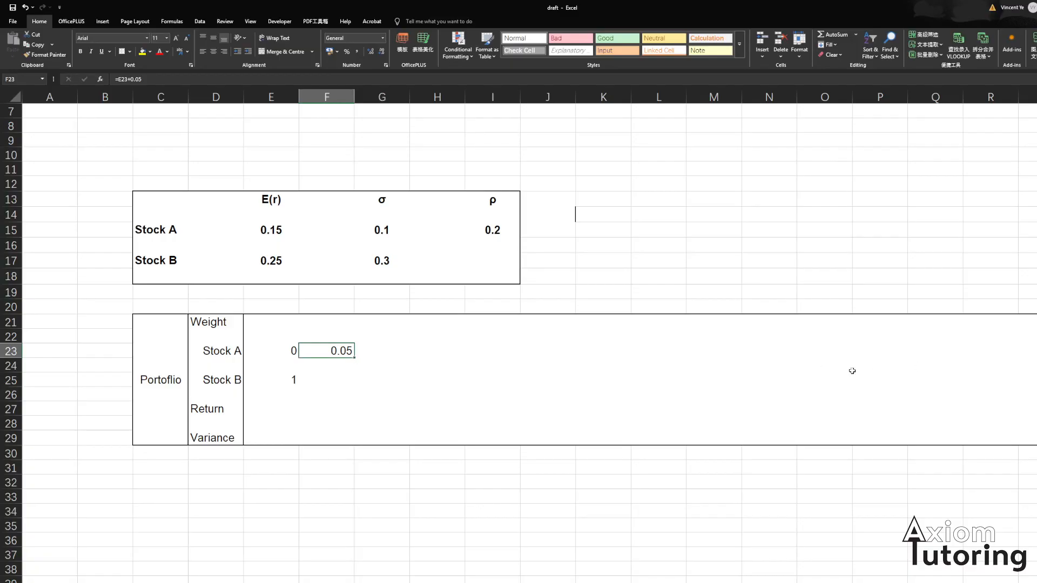
- Fill the 0.05-increment Stock A weight formula across row 23 through column Y, reaching a weight of 1
{"action": "left_click", "coordinate": [493, 379]}
{"action": "left_click", "coordinate": [332, 352]}
{"action": "key", "text": "shift+Right"}
{"action": "key", "text": "shift+Right"}
{"action": "key", "text": "shift+Right"}
{"action": "key", "text": "shift+Right"}
{"action": "key", "text": "shift+Right"}
{"action": "key", "text": "shift+Right"}
{"action": "key", "text": "shift+Right"}
{"action": "key", "text": "shift+Right"}
{"action": "key", "text": "shift+Right"}
{"action": "key", "text": "shift+Right"}
{"action": "key", "text": "shift+Right"}
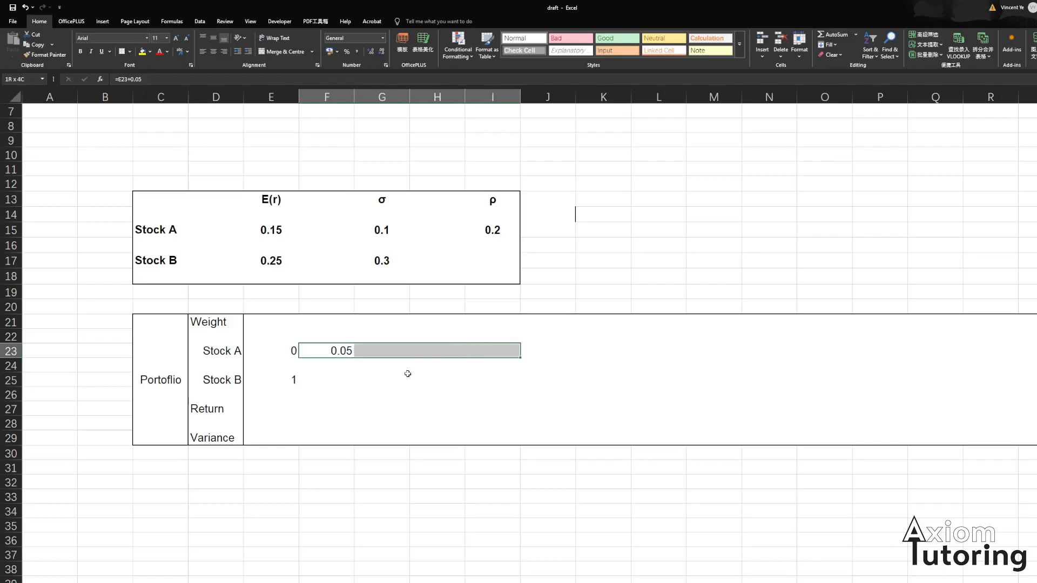
{"action": "key", "text": "shift+Right"}
{"action": "key", "text": "shift+Right"}
{"action": "key", "text": "shift+Right"}
{"action": "key", "text": "shift+Right"}
{"action": "key", "text": "shift+Right"}
{"action": "key", "text": "shift+Right"}
{"action": "key", "text": "shift+Right"}
{"action": "key", "text": "shift+Right"}
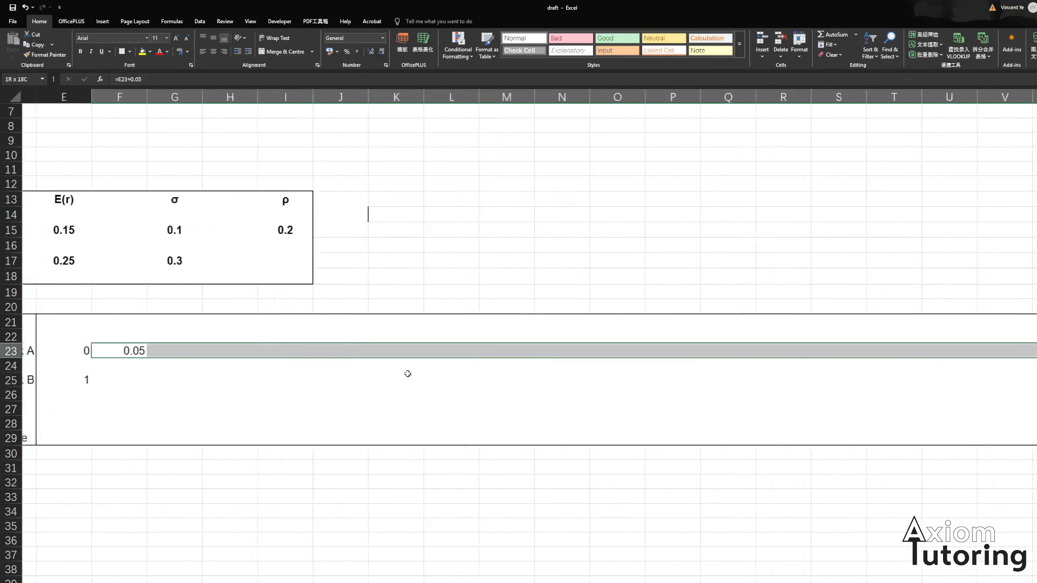
{"action": "key", "text": "shift+Left"}
{"action": "key", "text": "shift+Right"}
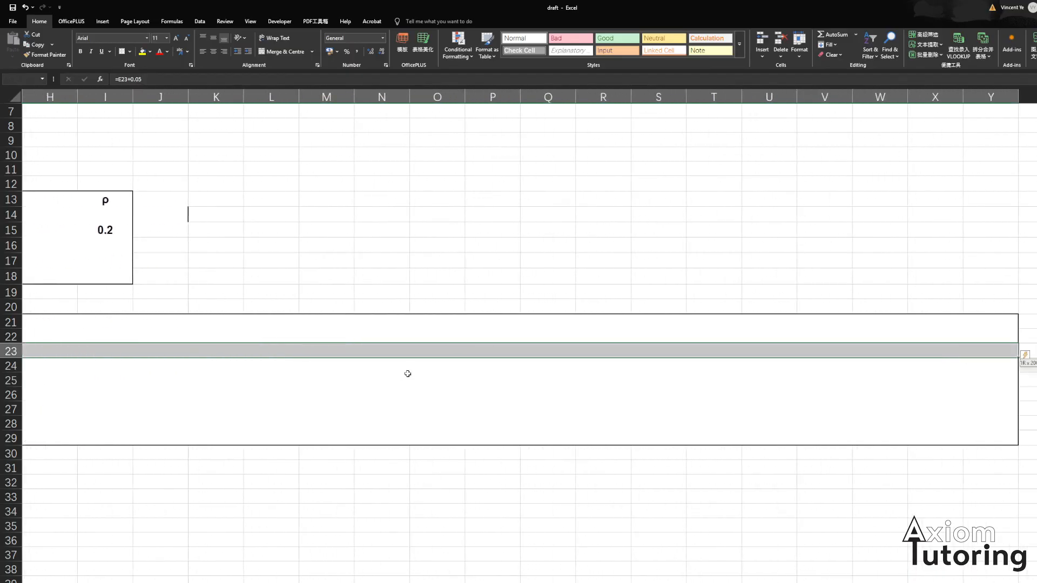
{"action": "key", "text": "shift+Left"}
{"action": "key", "text": "shift+Left"}
{"action": "key", "text": "shift+Right"}
{"action": "key", "text": "shift+Right"}
{"action": "key", "text": "F2"}
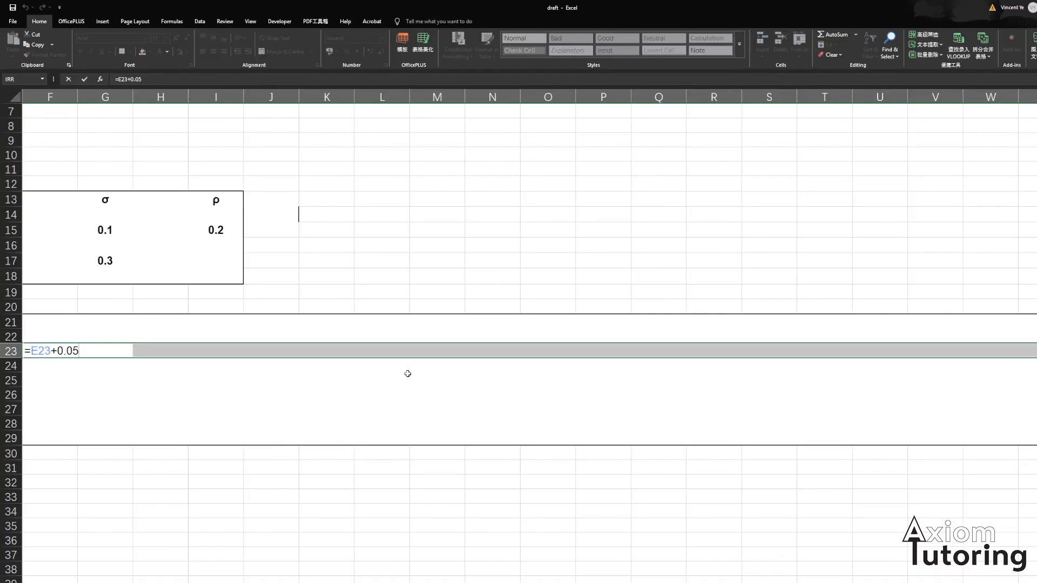
{"action": "key", "text": "ctrl+Return"}
{"action": "key", "text": "Left"}
{"action": "key", "text": "Left"}
{"action": "key", "text": "Left"}
{"action": "key", "text": "Right"}
{"action": "key", "text": "Right"}
{"action": "key", "text": "Right"}
{"action": "key", "text": "Right"}
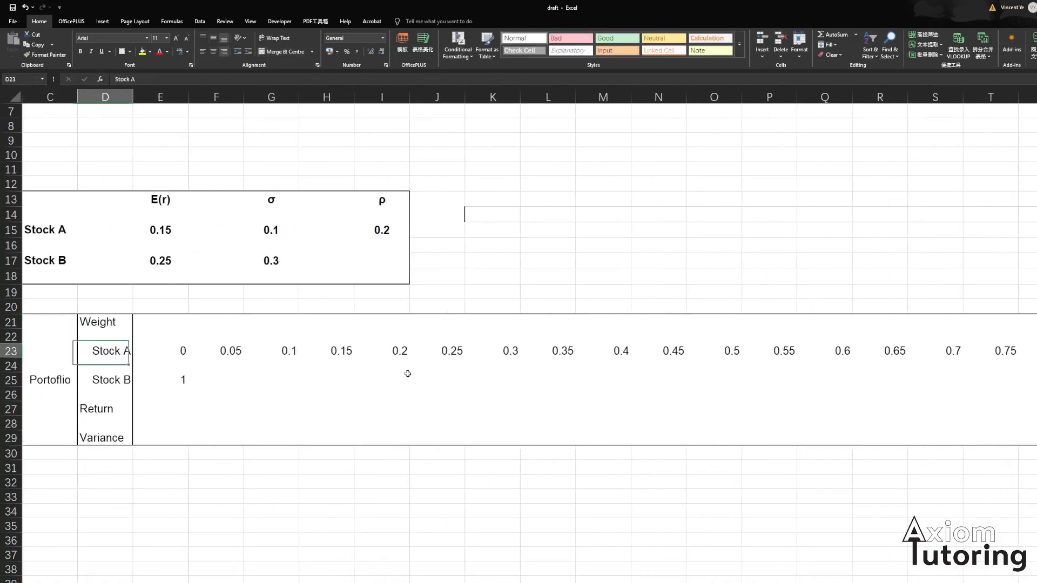
- Fill the Stock B weight formula =1-E23 across row 25 through column Y
{"action": "key", "text": "Down"}
{"action": "key", "text": "Down"}
{"action": "key", "text": "Left"}
{"action": "key", "text": "Left"}
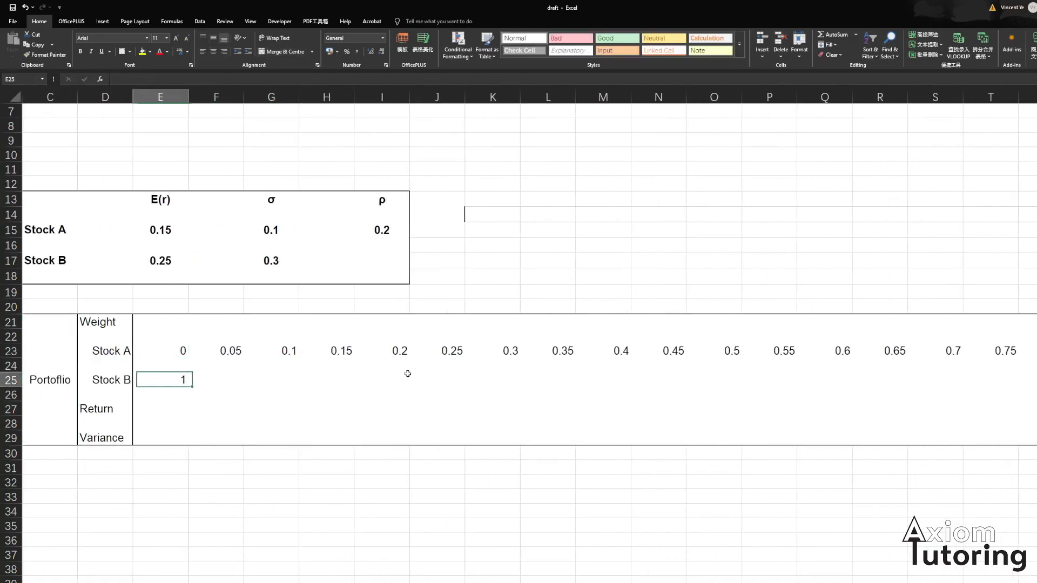
{"action": "key", "text": "Right"}
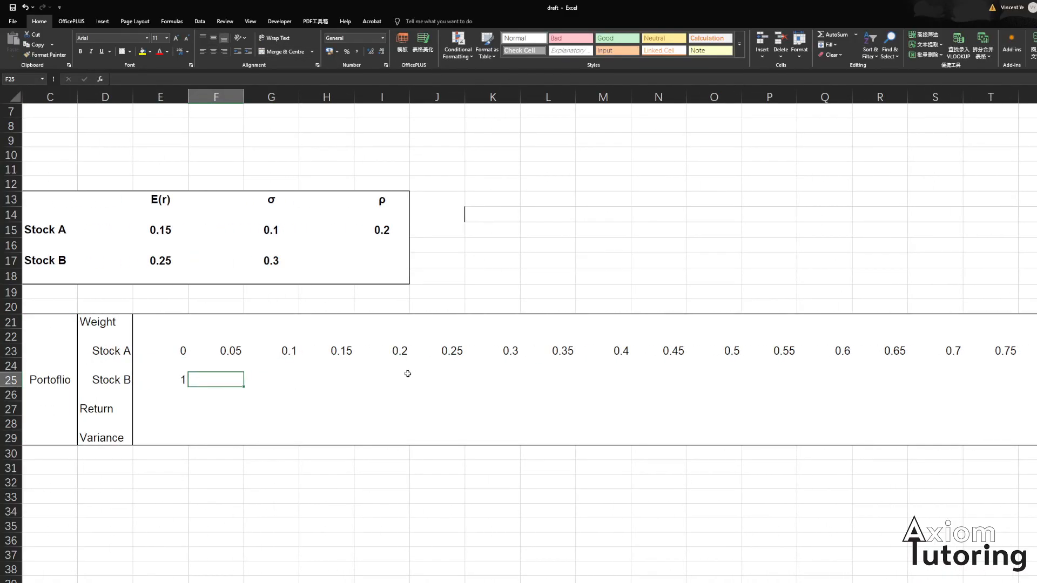
{"action": "key", "text": "Left"}
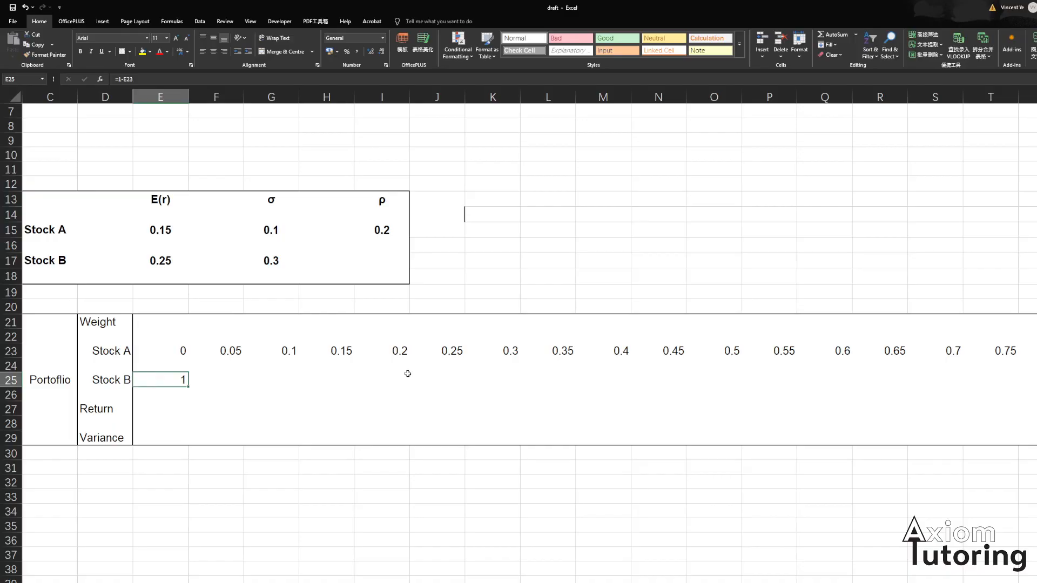
{"action": "key", "text": "shift+Right"}
{"action": "key", "text": "shift+Right"}
{"action": "key", "text": "shift+Right"}
{"action": "key", "text": "shift+Right"}
{"action": "key", "text": "shift+Right"}
{"action": "key", "text": "shift+Right"}
{"action": "key", "text": "shift+Right"}
{"action": "key", "text": "shift+Right"}
{"action": "key", "text": "shift+Right"}
{"action": "key", "text": "shift+Right"}
{"action": "key", "text": "shift+Right"}
{"action": "key", "text": "shift+Right"}
{"action": "key", "text": "shift+Right"}
{"action": "key", "text": "shift+Right"}
{"action": "key", "text": "shift+Right"}
{"action": "key", "text": "shift+Right"}
{"action": "key", "text": "shift+Right"}
{"action": "key", "text": "shift+Right"}
{"action": "key", "text": "shift+Right"}
{"action": "key", "text": "shift+Right"}
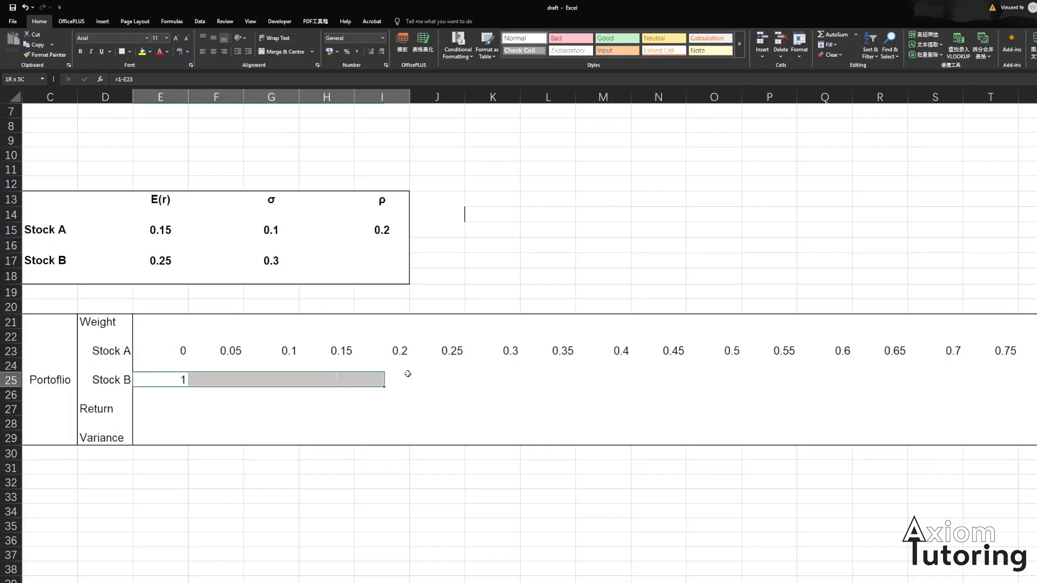
{"action": "key", "text": "shift+Left"}
{"action": "key", "text": "shift+Left"}
{"action": "key", "text": "shift+Left"}
{"action": "key", "text": "shift+Left"}
{"action": "key", "text": "shift+Left"}
{"action": "key", "text": "shift+Right"}
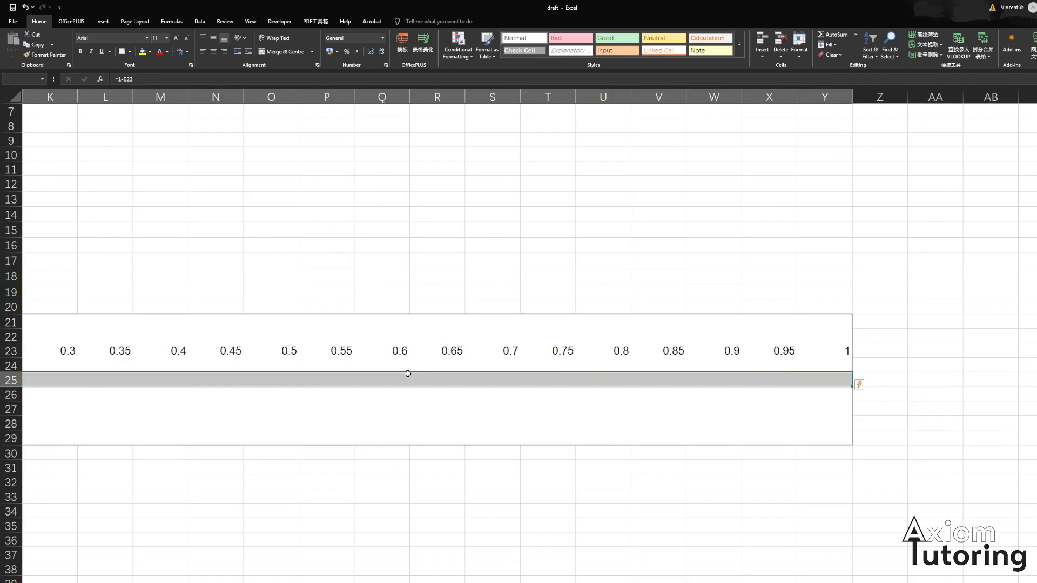
{"action": "key", "text": "F2"}
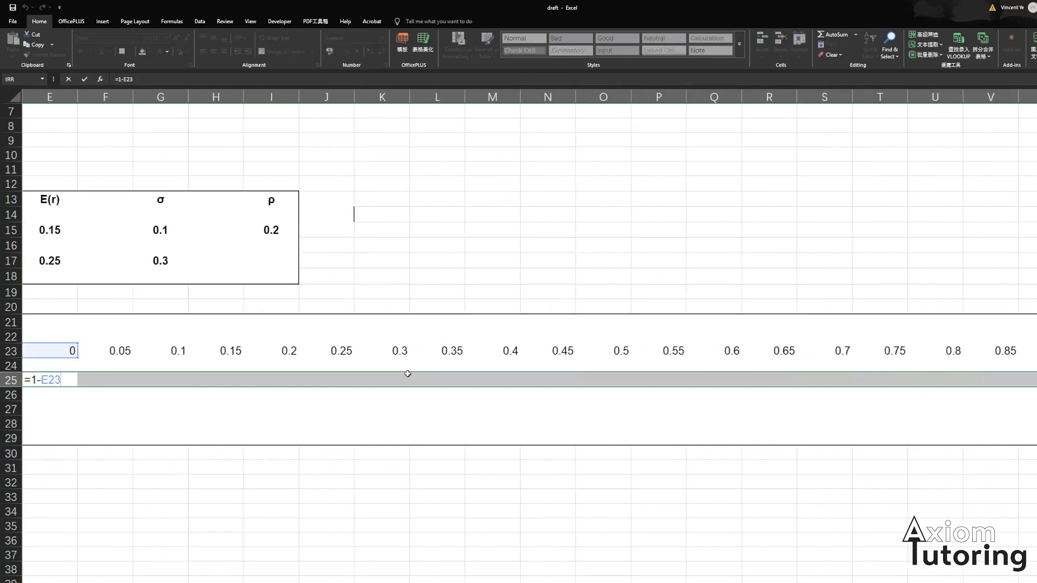
{"action": "key", "text": "ctrl+Return"}
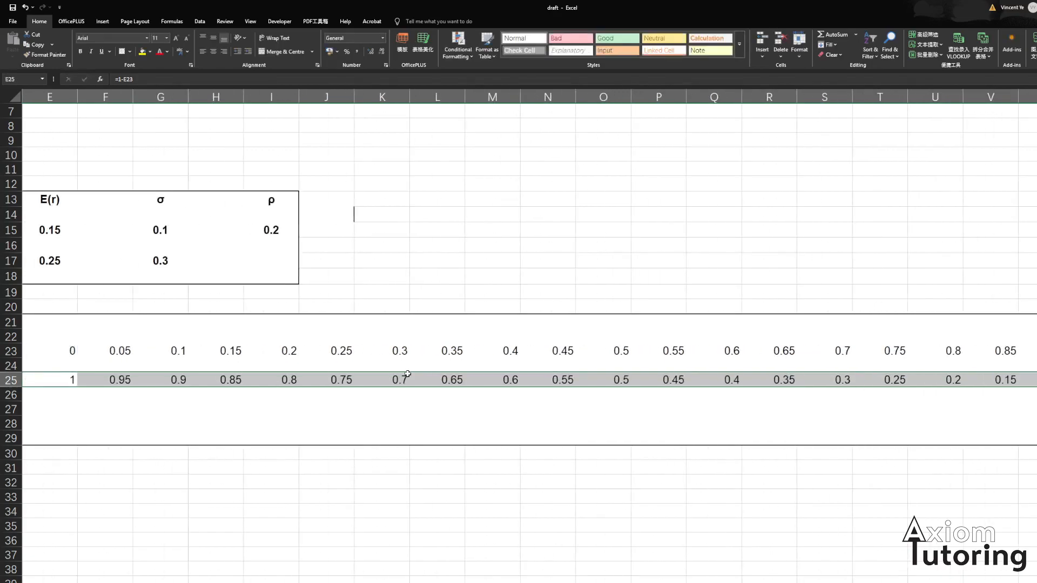
{"action": "key", "text": "Left"}
{"action": "key", "text": "Right"}
{"action": "key", "text": "Right"}
{"action": "key", "text": "Right"}
{"action": "key", "text": "Right"}
{"action": "key", "text": "Right"}
{"action": "key", "text": "Right"}
{"action": "key", "text": "Right"}
{"action": "key", "text": "Right"}
{"action": "key", "text": "Right"}
{"action": "key", "text": "Right"}
{"action": "key", "text": "Right"}
{"action": "key", "text": "Right"}
{"action": "key", "text": "Right"}
{"action": "key", "text": "Right"}
{"action": "key", "text": "Right"}
{"action": "key", "text": "Right"}
{"action": "key", "text": "Right"}
{"action": "key", "text": "Right"}
{"action": "key", "text": "Right"}
{"action": "key", "text": "Right"}
{"action": "key", "text": "Right"}
{"action": "key", "text": "Left"}
{"action": "key", "text": "Left"}
{"action": "key", "text": "Left"}
{"action": "key", "text": "Left"}
{"action": "key", "text": "Left"}
{"action": "key", "text": "Left"}
{"action": "key", "text": "Left"}
{"action": "key", "text": "Left"}
{"action": "key", "text": "Left"}
{"action": "key", "text": "Left"}
{"action": "key", "text": "Left"}
{"action": "key", "text": "Left"}
{"action": "key", "text": "Left"}
{"action": "key", "text": "Left"}
{"action": "key", "text": "Left"}
{"action": "key", "text": "Left"}
{"action": "key", "text": "Left"}
{"action": "key", "text": "Left"}
{"action": "key", "text": "Left"}
{"action": "key", "text": "Left"}
{"action": "key", "text": "Left"}
{"action": "key", "text": "Left"}
- Enter the portfolio return formula =E23*$E$15+E25*$E$17 in the first Return cell, with absolute references to the expected returns
{"action": "key", "text": "Right"}
{"action": "key", "text": "Right"}
{"action": "key", "text": "Right"}
{"action": "key", "text": "Right"}
{"action": "key", "text": "Right"}
{"action": "key", "text": "Left"}
{"action": "key", "text": "Left"}
{"action": "key", "text": "Down"}
{"action": "key", "text": "Down"}
{"action": "key", "text": "Right"}
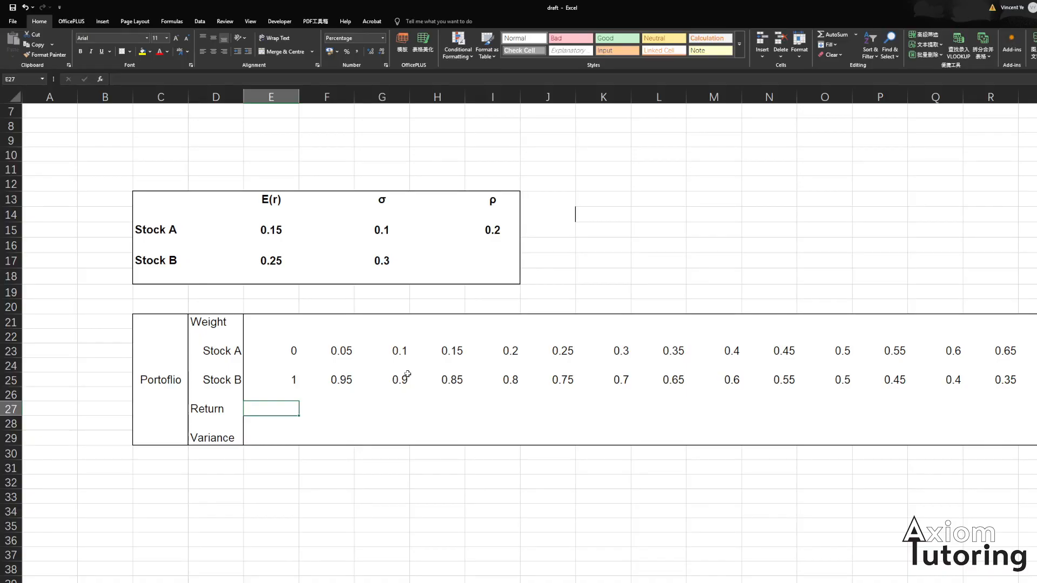
{"action": "type", "text": "="}
{"action": "key", "text": "Up"}
{"action": "key", "text": "Up"}
{"action": "key", "text": "Up"}
{"action": "key", "text": "Up"}
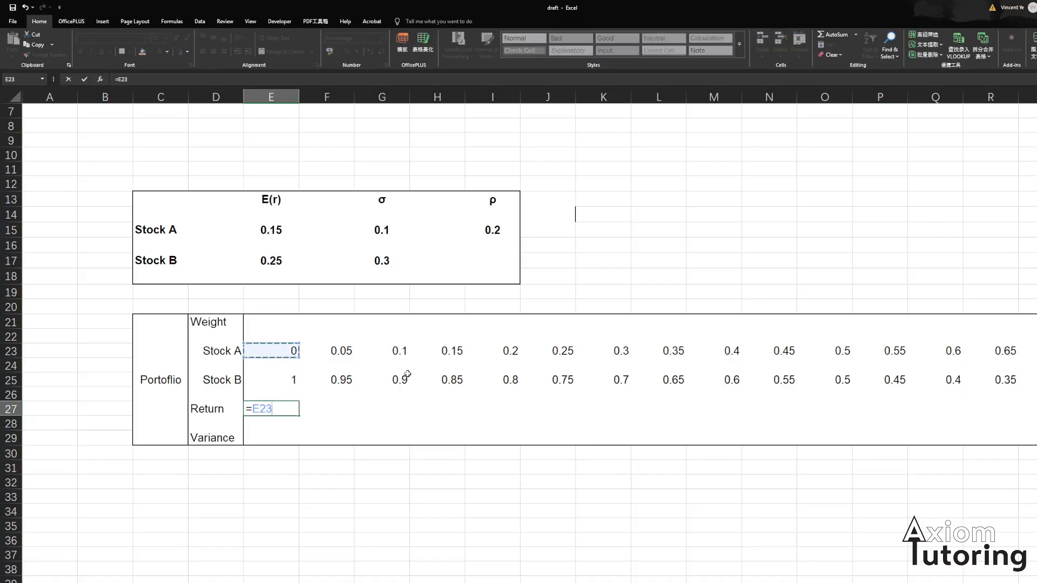
{"action": "type", "text": "*"}
{"action": "key", "text": "Up"}
{"action": "key", "text": "Up"}
{"action": "key", "text": "Up"}
{"action": "key", "text": "Up"}
{"action": "key", "text": "Up"}
{"action": "key", "text": "Up"}
{"action": "key", "text": "Up"}
{"action": "key", "text": "Up"}
{"action": "key", "text": "Up"}
{"action": "key", "text": "Up"}
{"action": "key", "text": "Up"}
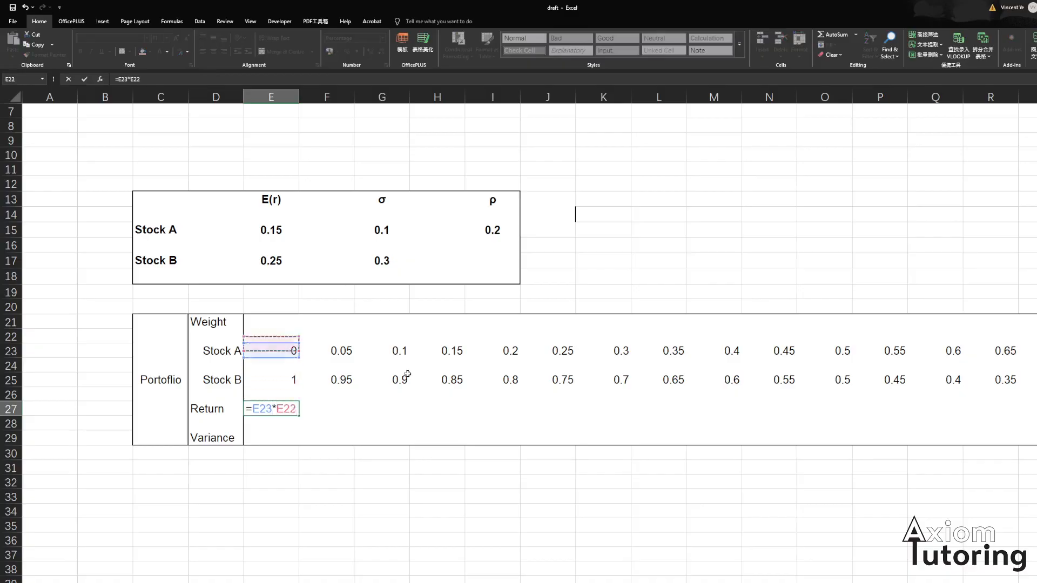
{"action": "key", "text": "Up"}
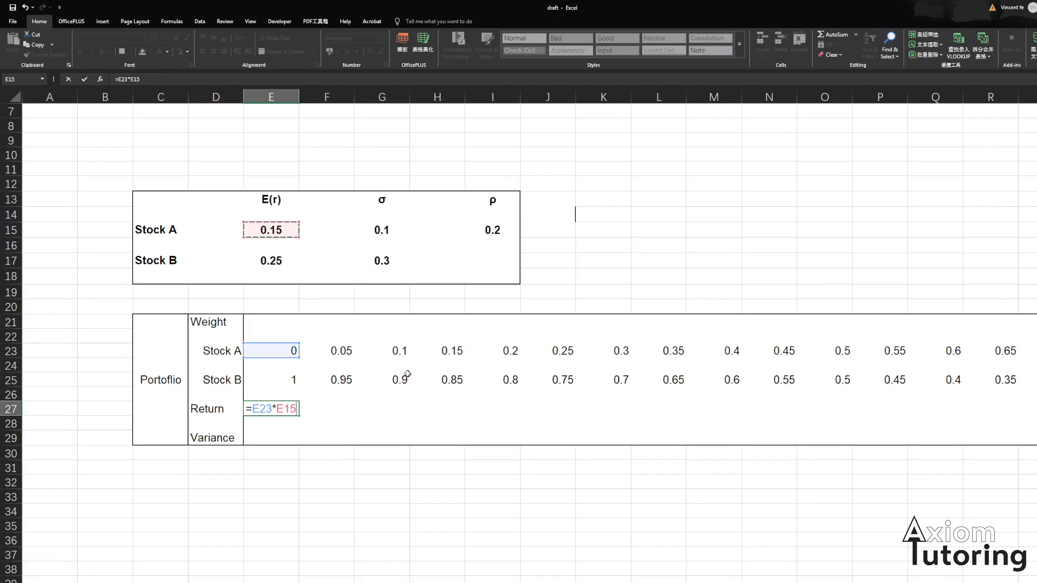
{"action": "key", "text": "F4"}
{"action": "type", "text": "+"}
{"action": "key", "text": "Up"}
{"action": "key", "text": "Up"}
{"action": "type", "text": "*"}
{"action": "key", "text": "Up"}
{"action": "key", "text": "Up"}
{"action": "key", "text": "Up"}
{"action": "key", "text": "Up"}
{"action": "key", "text": "Up"}
{"action": "key", "text": "Up"}
{"action": "key", "text": "Up"}
{"action": "key", "text": "Up"}
{"action": "key", "text": "Up"}
{"action": "key", "text": "Up"}
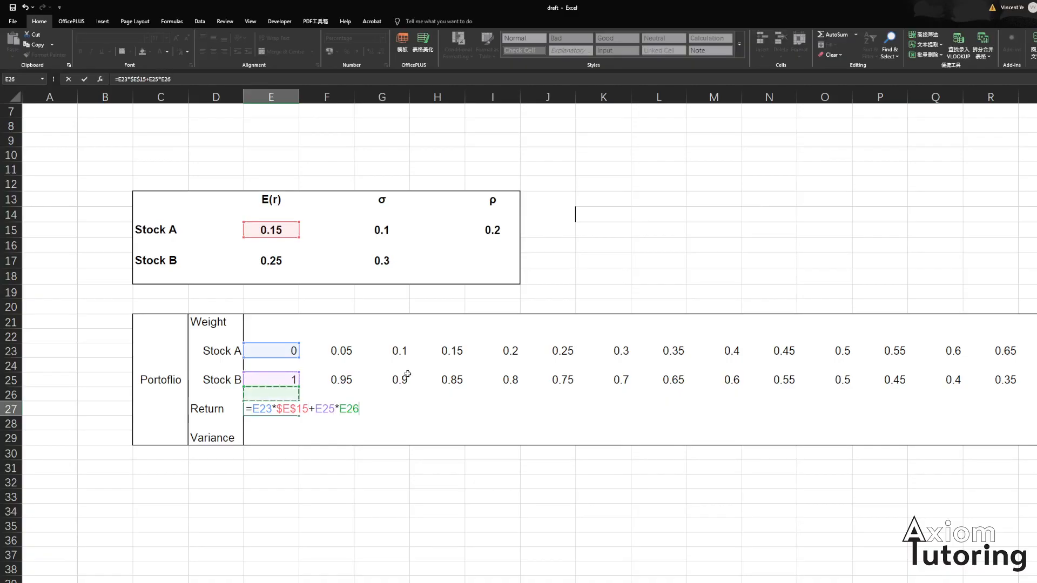
{"action": "key", "text": "F4"}
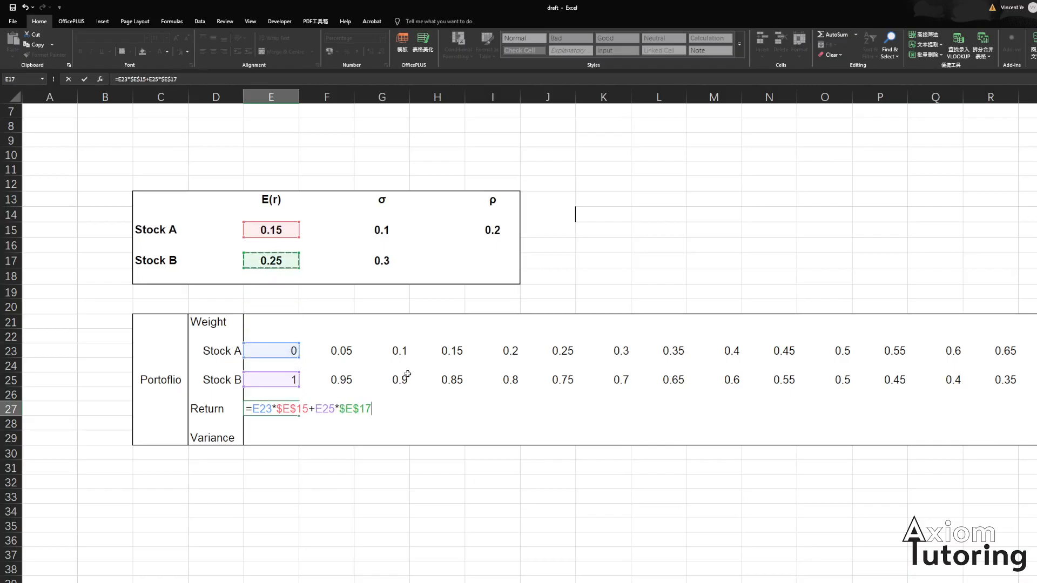
{"action": "key", "text": "Return"}
{"action": "key", "text": "Up"}
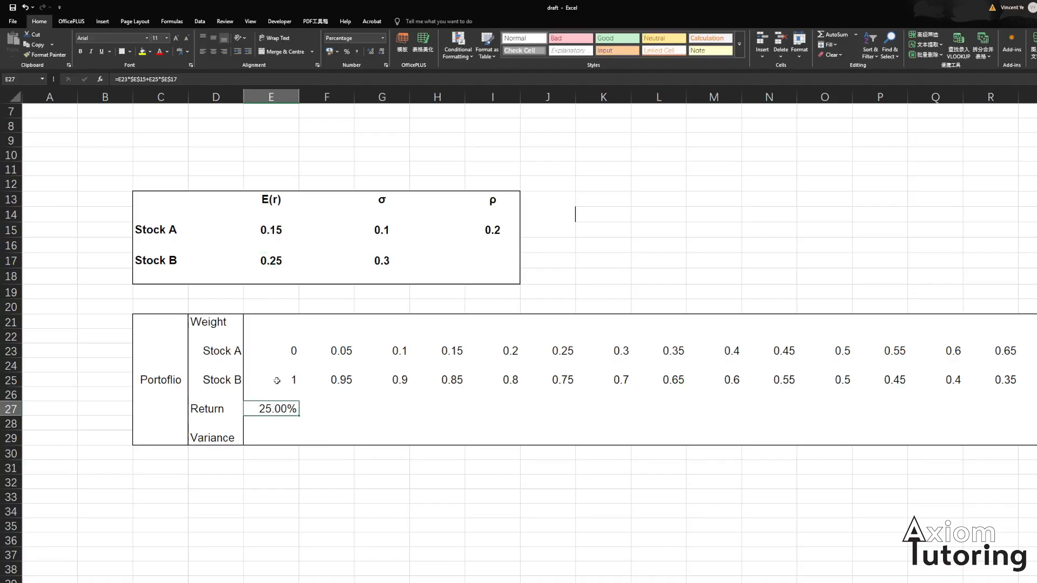
- Review the expected return inputs in the stock data table referenced by the return formula
{"action": "left_click", "coordinate": [250, 375]}
{"action": "left_click", "coordinate": [180, 363]}
{"action": "left_click", "coordinate": [267, 274]}
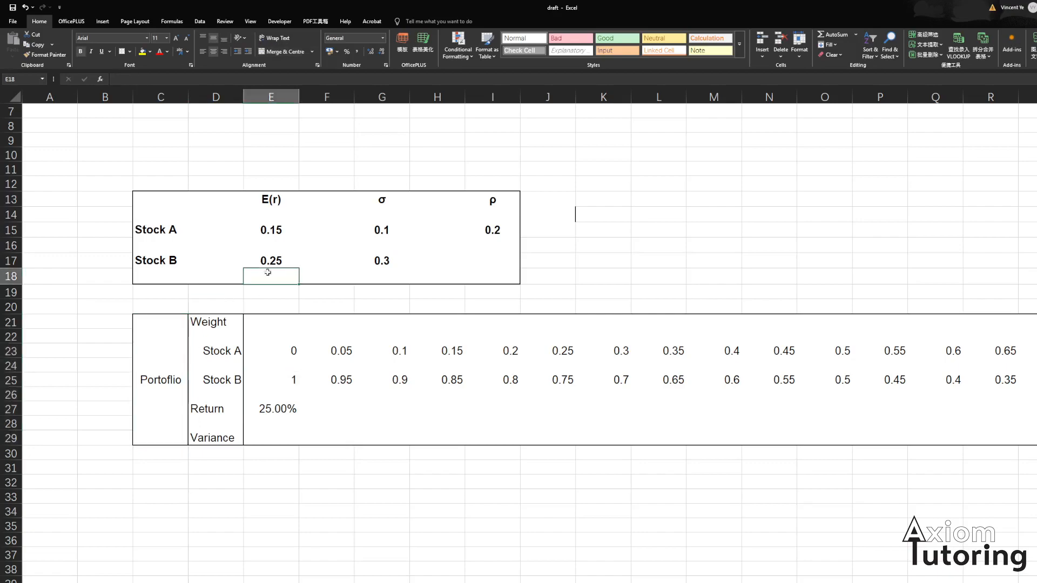
{"action": "left_click", "coordinate": [263, 263]}
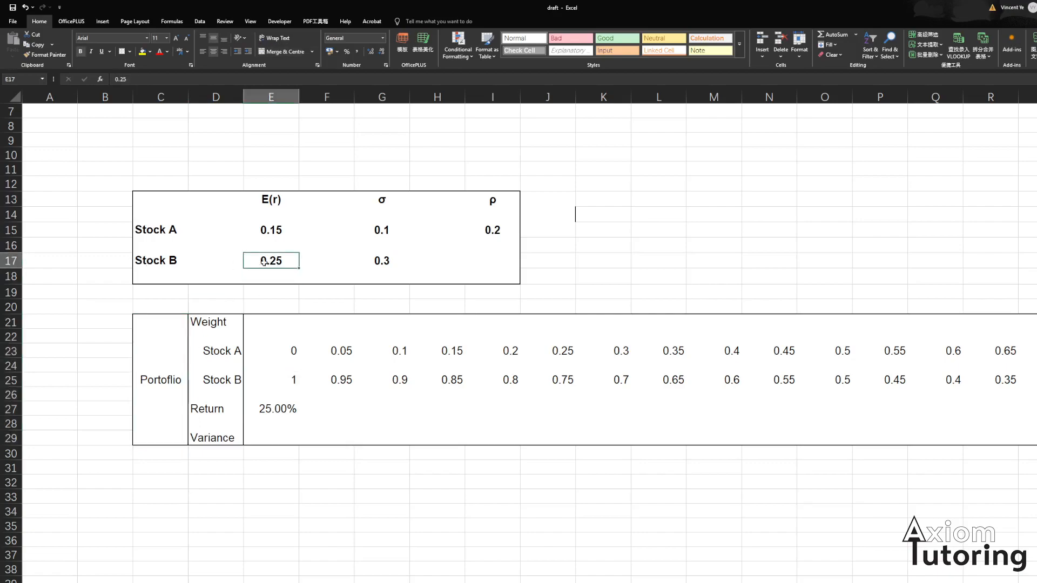
{"action": "left_click", "coordinate": [178, 401]}
{"action": "left_click", "coordinate": [276, 264]}
{"action": "left_click", "coordinate": [274, 208]}
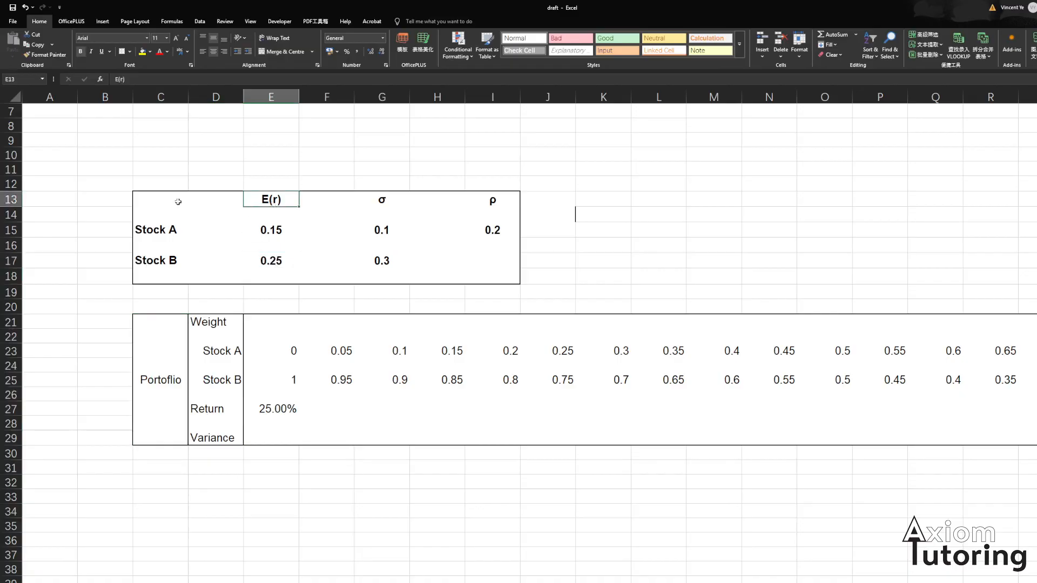
- Fill the portfolio return formula across row 27 from column E through column Y
{"action": "left_click", "coordinate": [297, 422]}
{"action": "left_click", "coordinate": [283, 410]}
{"action": "key", "text": "shift+Right"}
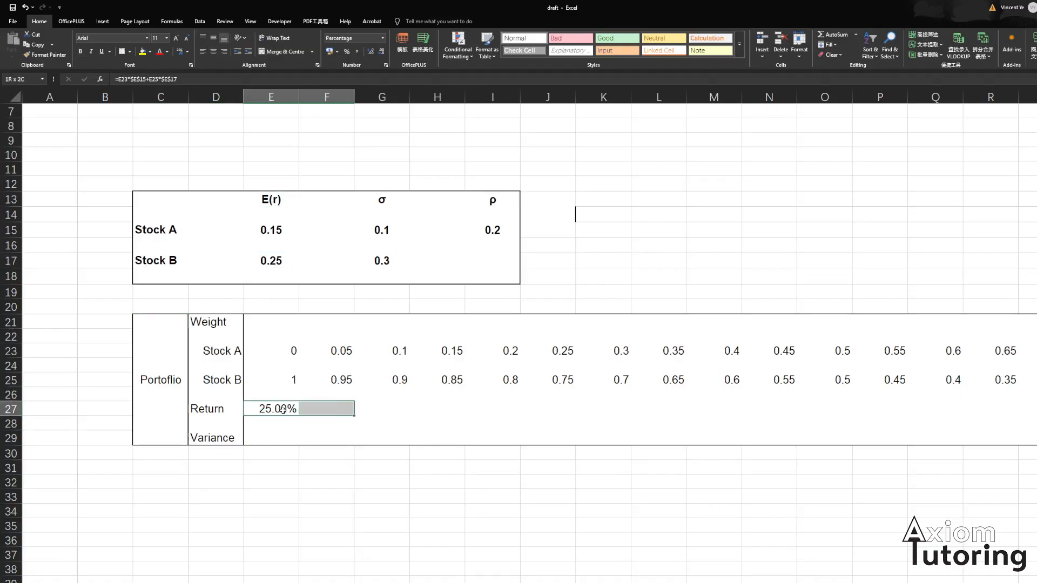
{"action": "key", "text": "shift+Right"}
{"action": "key", "text": "shift+Right"}
{"action": "key", "text": "shift+Right"}
{"action": "key", "text": "shift+Right"}
{"action": "key", "text": "shift+Right"}
{"action": "key", "text": "shift+Right"}
{"action": "key", "text": "shift+Right"}
{"action": "key", "text": "shift+Right"}
{"action": "key", "text": "shift+Right"}
{"action": "key", "text": "shift+Right"}
{"action": "key", "text": "shift+Right"}
{"action": "key", "text": "shift+Right"}
{"action": "key", "text": "shift+Right"}
{"action": "key", "text": "shift+Right"}
{"action": "key", "text": "shift+Right"}
{"action": "key", "text": "shift+Right"}
{"action": "key", "text": "shift+Right"}
{"action": "key", "text": "shift+Right"}
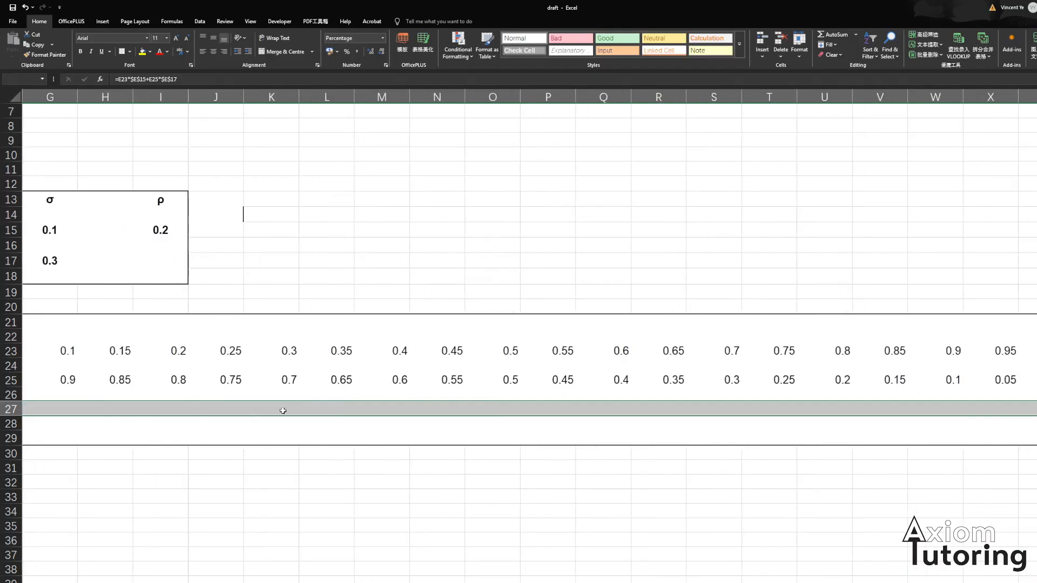
{"action": "key", "text": "ctrl+r"}
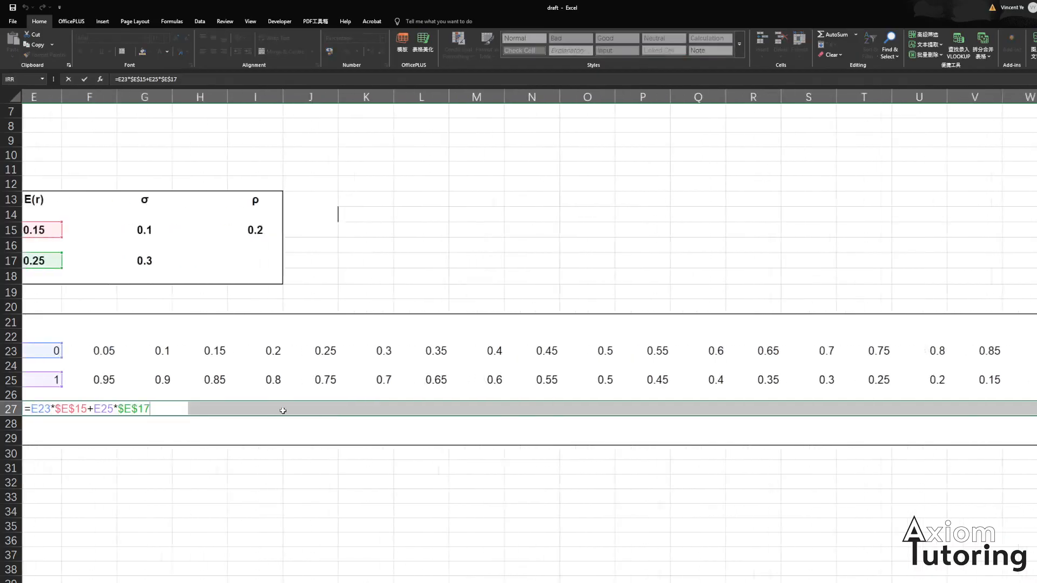
{"action": "left_click", "coordinate": [283, 410]}
{"action": "key", "text": "Down"}
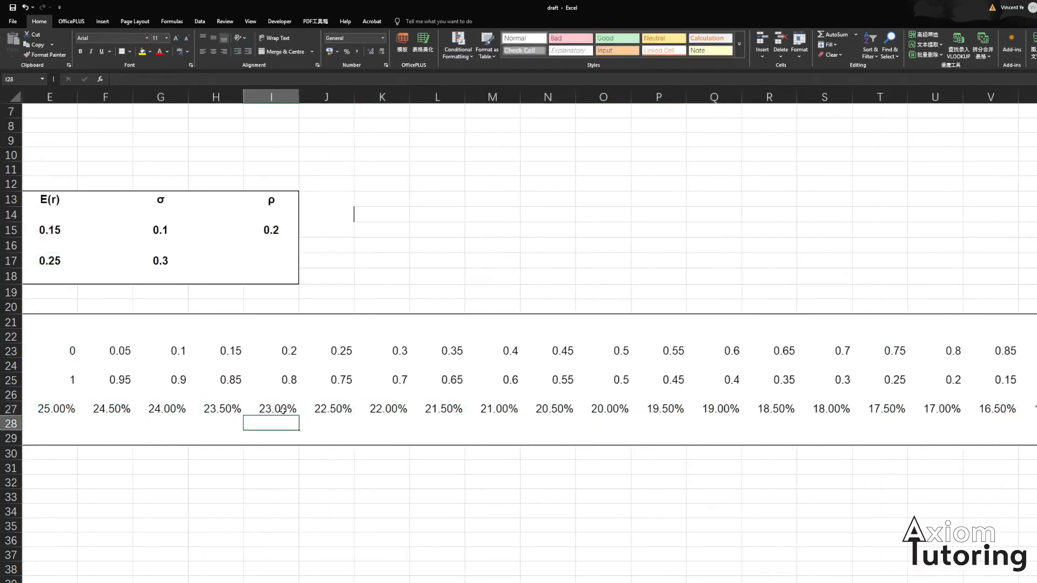
- Review the filled return values and formulas across row 27 through column Y
{"action": "key", "text": "Right"}
{"action": "key", "text": "Right"}
{"action": "key", "text": "Right"}
{"action": "key", "text": "Right"}
{"action": "key", "text": "Right"}
{"action": "key", "text": "Right"}
{"action": "key", "text": "Right"}
{"action": "key", "text": "Right"}
{"action": "key", "text": "Right"}
{"action": "key", "text": "Right"}
{"action": "key", "text": "Right"}
{"action": "key", "text": "Right"}
{"action": "key", "text": "Right"}
{"action": "key", "text": "Right"}
{"action": "key", "text": "Right"}
{"action": "key", "text": "Right"}
{"action": "key", "text": "Right"}
{"action": "key", "text": "Right"}
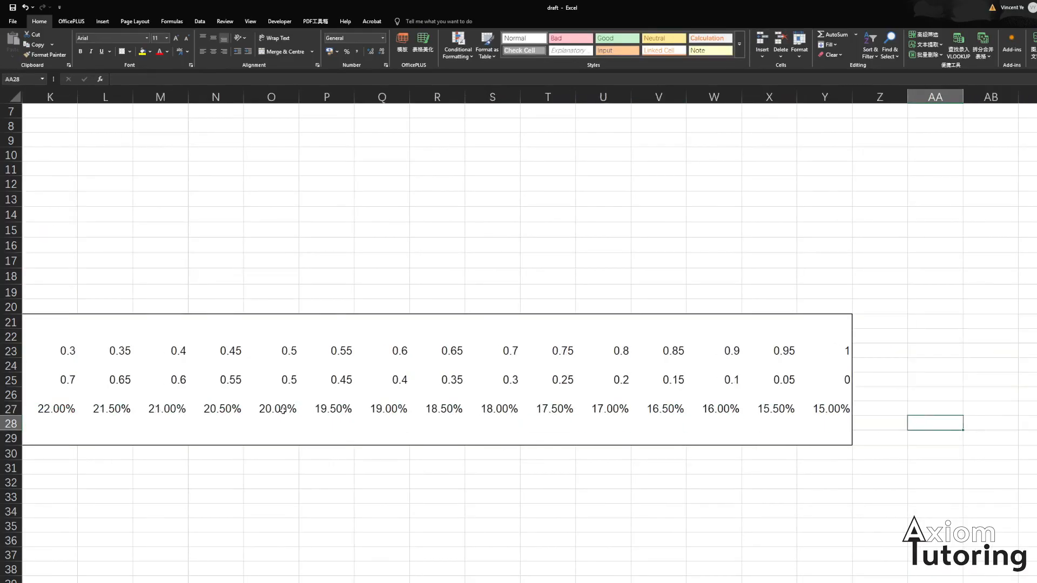
{"action": "key", "text": "Left"}
{"action": "key", "text": "Left"}
{"action": "key", "text": "Up"}
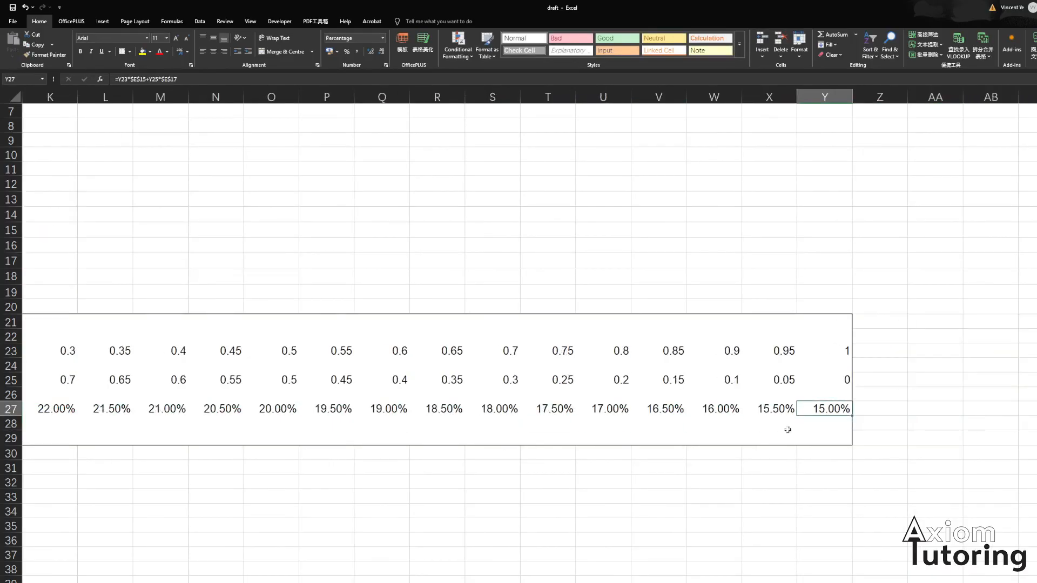
{"action": "key", "text": "Left"}
{"action": "key", "text": "Left"}
{"action": "key", "text": "Left"}
{"action": "key", "text": "Left"}
{"action": "key", "text": "Left"}
{"action": "key", "text": "Left"}
{"action": "key", "text": "Home"}
{"action": "key", "text": "Right"}
{"action": "key", "text": "Right"}
{"action": "key", "text": "Right"}
{"action": "key", "text": "Right"}
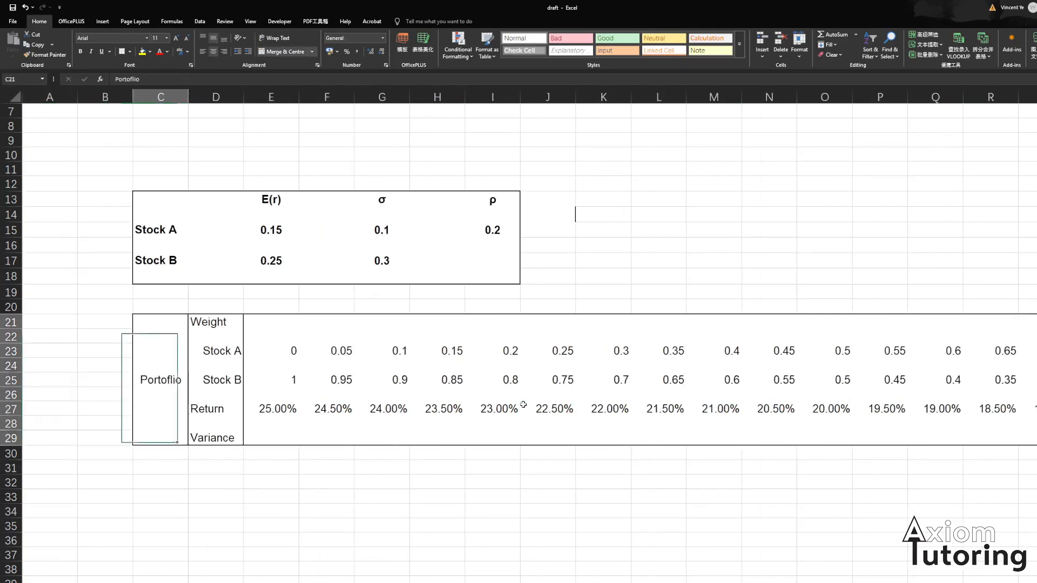
- Enter the portfolio variance formula =E23^2*$G$15^2+E25^2*$G$17^2+2*E23*E25*$G$17*$G$15*$I$15 in the first Variance cell
{"action": "key", "text": "Down"}
{"action": "key", "text": "Down"}
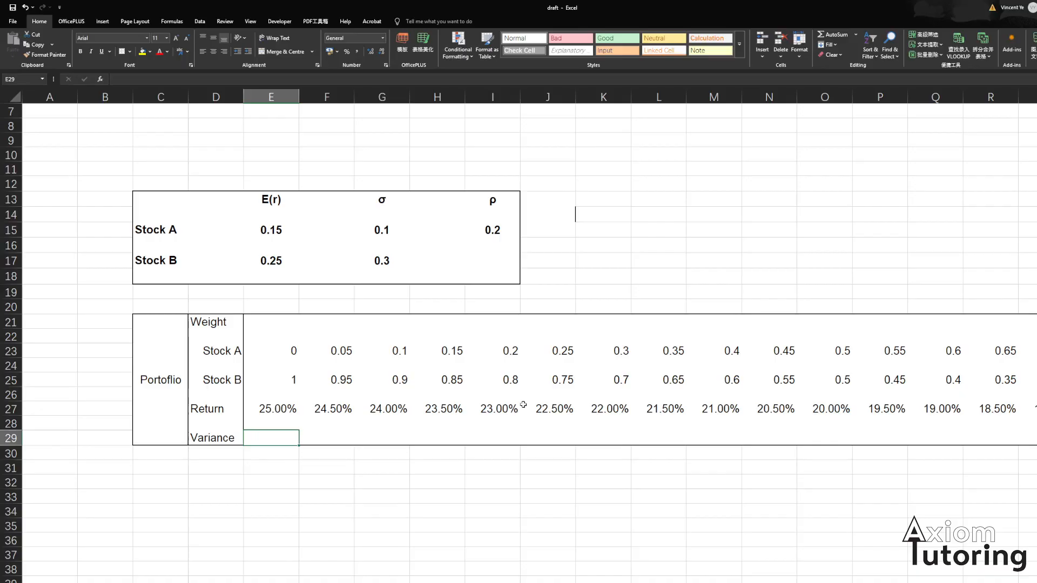
{"action": "type", "text": "="}
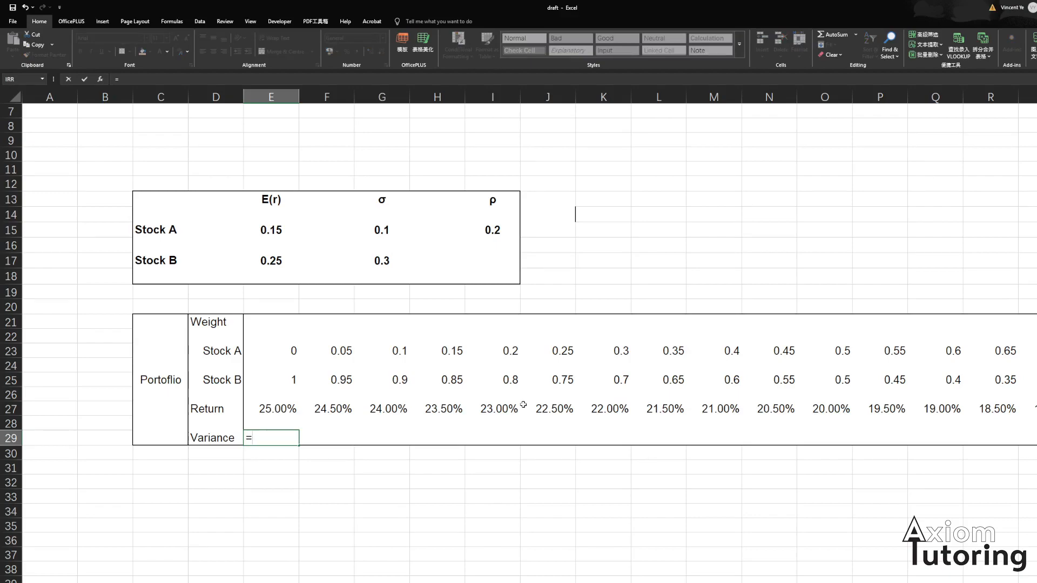
{"action": "key", "text": "Up"}
{"action": "key", "text": "Up"}
{"action": "key", "text": "Up"}
{"action": "key", "text": "Up"}
{"action": "key", "text": "Up"}
{"action": "key", "text": "Up"}
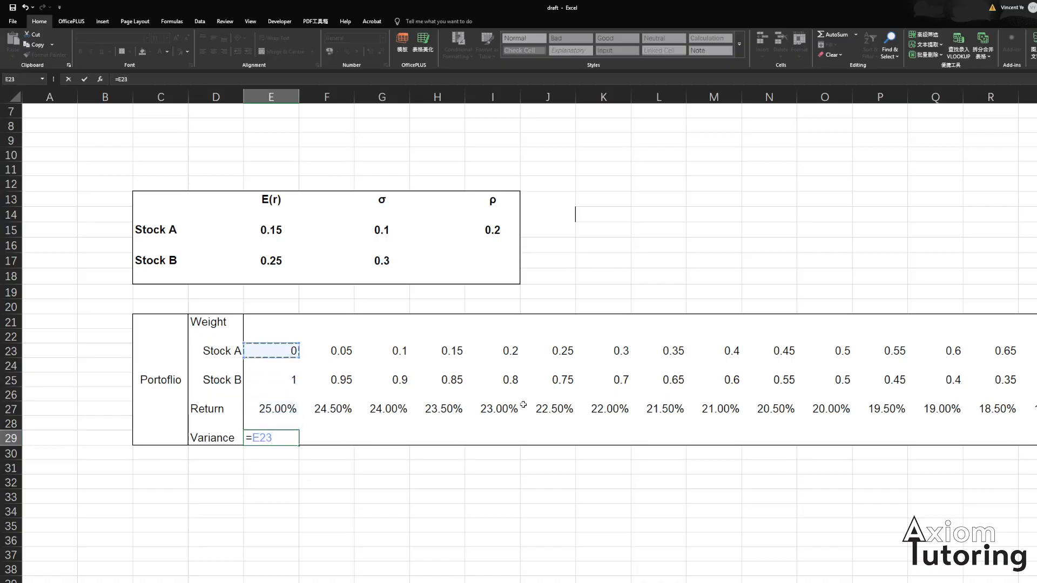
{"action": "type", "text": "^2*"}
{"action": "key", "text": "Up"}
{"action": "key", "text": "Up"}
{"action": "key", "text": "Up"}
{"action": "key", "text": "Up"}
{"action": "key", "text": "Up"}
{"action": "key", "text": "Up"}
{"action": "key", "text": "Up"}
{"action": "key", "text": "Up"}
{"action": "key", "text": "Up"}
{"action": "key", "text": "Up"}
{"action": "key", "text": "Up"}
{"action": "key", "text": "Up"}
{"action": "key", "text": "Up"}
{"action": "key", "text": "Up"}
{"action": "key", "text": "Right"}
{"action": "key", "text": "Right"}
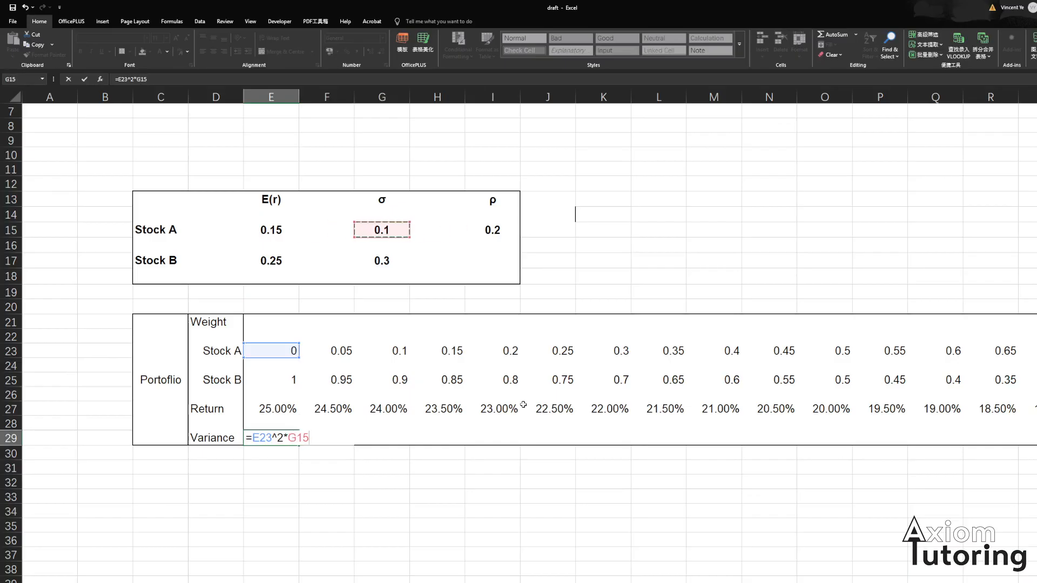
{"action": "key", "text": "F4"}
{"action": "type", "text": "^2+"}
{"action": "key", "text": "Up"}
{"action": "key", "text": "Up"}
{"action": "key", "text": "Up"}
{"action": "key", "text": "Up"}
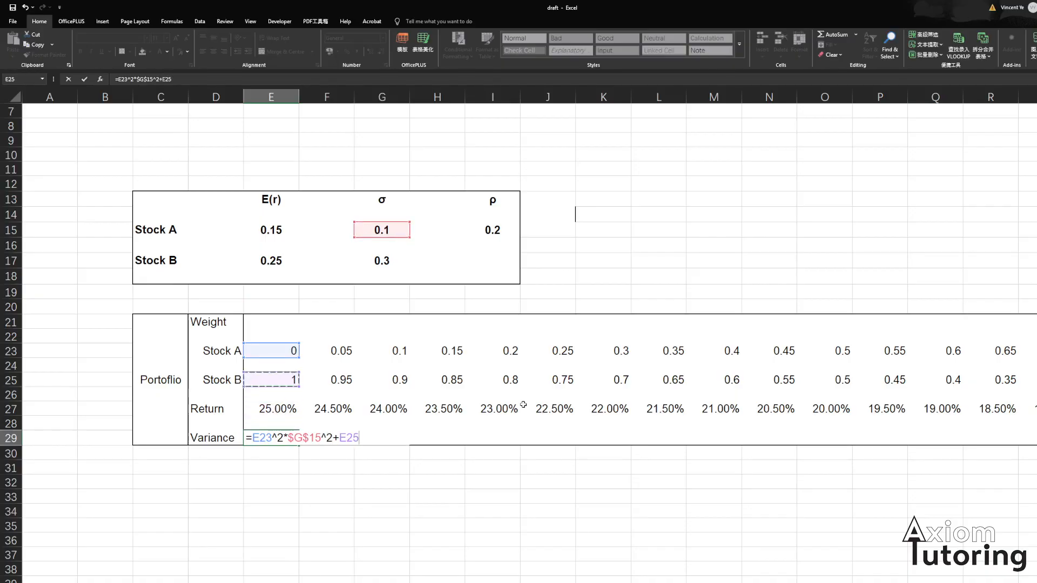
{"action": "type", "text": "^2*"}
{"action": "key", "text": "Up"}
{"action": "key", "text": "Up"}
{"action": "key", "text": "Up"}
{"action": "key", "text": "Up"}
{"action": "key", "text": "Up"}
{"action": "key", "text": "Up"}
{"action": "key", "text": "Up"}
{"action": "key", "text": "Up"}
{"action": "key", "text": "Right"}
{"action": "key", "text": "Right"}
{"action": "key", "text": "Up"}
{"action": "key", "text": "Up"}
{"action": "key", "text": "Up"}
{"action": "key", "text": "Up"}
{"action": "key", "text": "F4"}
{"action": "type", "text": "^"}
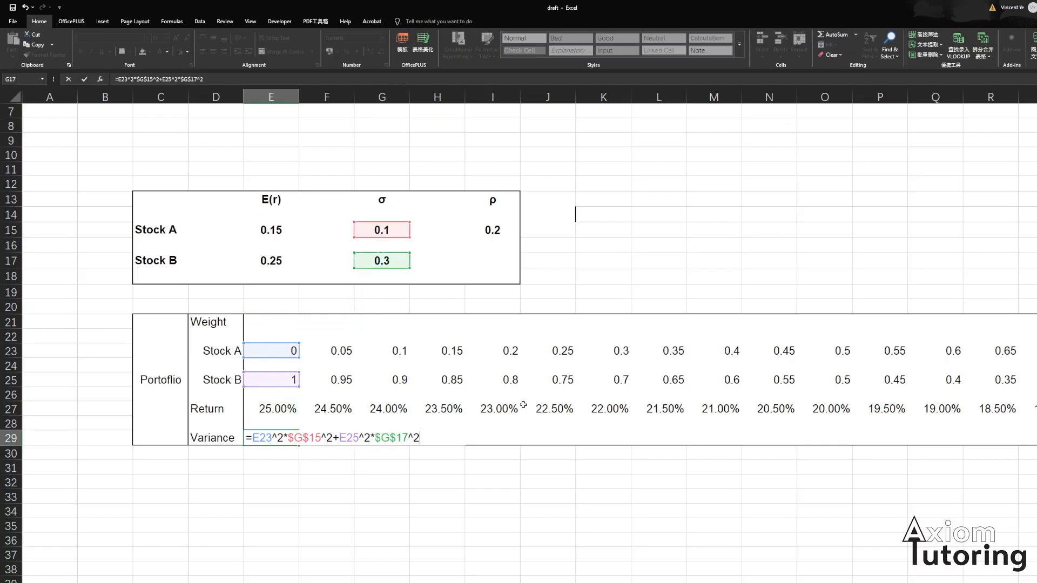
{"action": "type", "text": "2+2*"}
{"action": "key", "text": "Up"}
{"action": "key", "text": "Up"}
{"action": "key", "text": "Up"}
{"action": "key", "text": "Up"}
{"action": "key", "text": "Up"}
{"action": "key", "text": "Up"}
{"action": "type", "text": "*"}
{"action": "key", "text": "Up"}
{"action": "key", "text": "Up"}
{"action": "key", "text": "Up"}
{"action": "key", "text": "Up"}
{"action": "type", "text": "*"}
{"action": "key", "text": "Up"}
{"action": "key", "text": "Up"}
{"action": "key", "text": "Up"}
{"action": "key", "text": "Up"}
{"action": "key", "text": "Up"}
{"action": "key", "text": "Up"}
{"action": "key", "text": "Up"}
{"action": "key", "text": "Up"}
{"action": "key", "text": "Up"}
{"action": "key", "text": "Up"}
{"action": "key", "text": "Up"}
{"action": "key", "text": "Right"}
{"action": "key", "text": "Right"}
{"action": "key", "text": "Up"}
{"action": "type", "text": "*"}
{"action": "key", "text": "Up"}
{"action": "key", "text": "Up"}
{"action": "key", "text": "Up"}
{"action": "key", "text": "Up"}
{"action": "key", "text": "Up"}
{"action": "key", "text": "Up"}
{"action": "key", "text": "Up"}
{"action": "key", "text": "Up"}
{"action": "key", "text": "Up"}
{"action": "key", "text": "Up"}
{"action": "key", "text": "Up"}
{"action": "key", "text": "Up"}
{"action": "key", "text": "Right"}
{"action": "key", "text": "Up"}
{"action": "key", "text": "Up"}
{"action": "key", "text": "Right"}
{"action": "key", "text": "F4"}
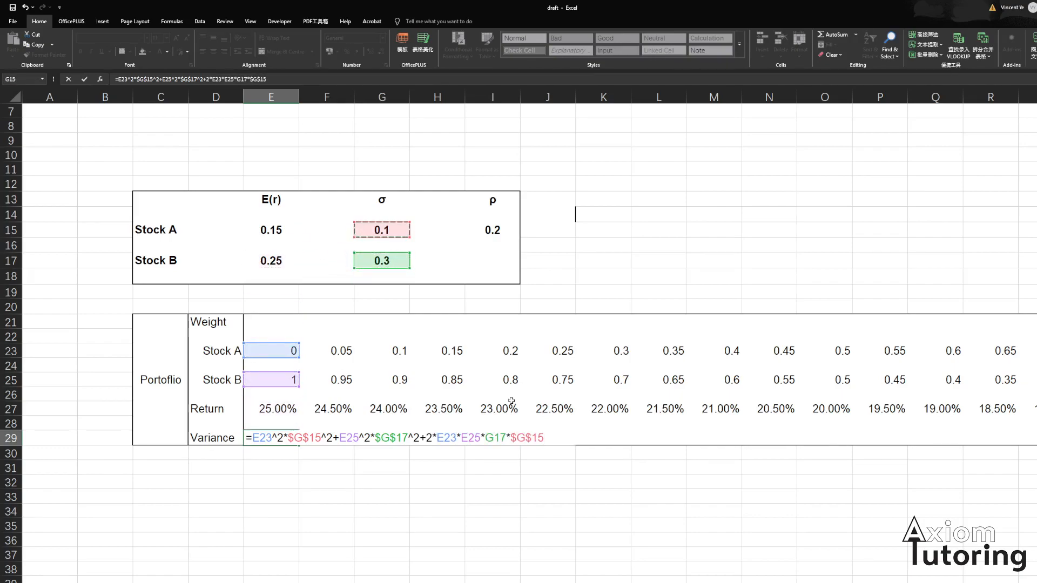
{"action": "left_click", "coordinate": [497, 438]}
{"action": "key", "text": "F4"}
{"action": "left_click", "coordinate": [555, 435]}
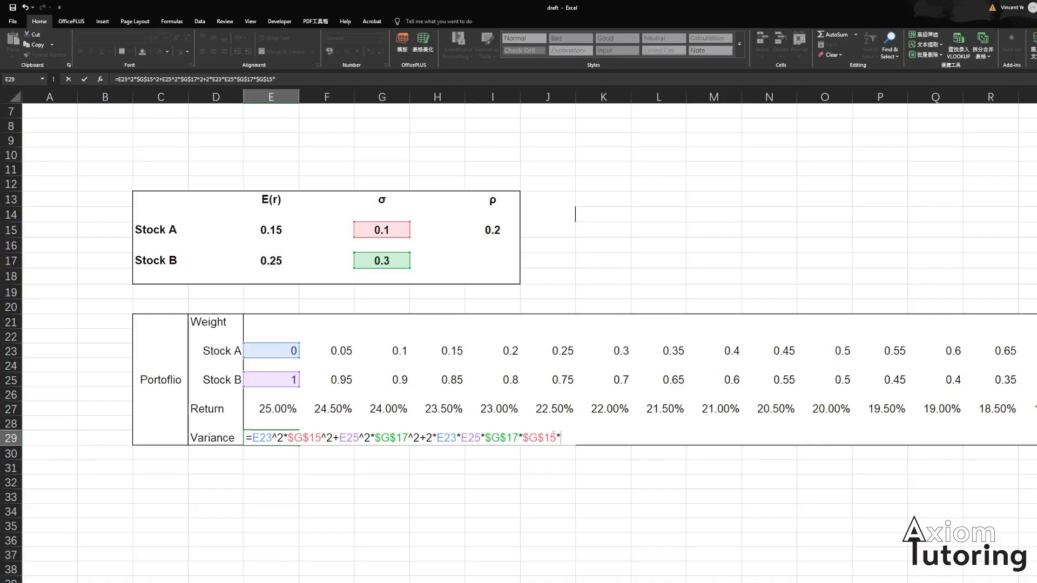
{"action": "type", "text": "*"}
{"action": "left_click", "coordinate": [495, 232]}
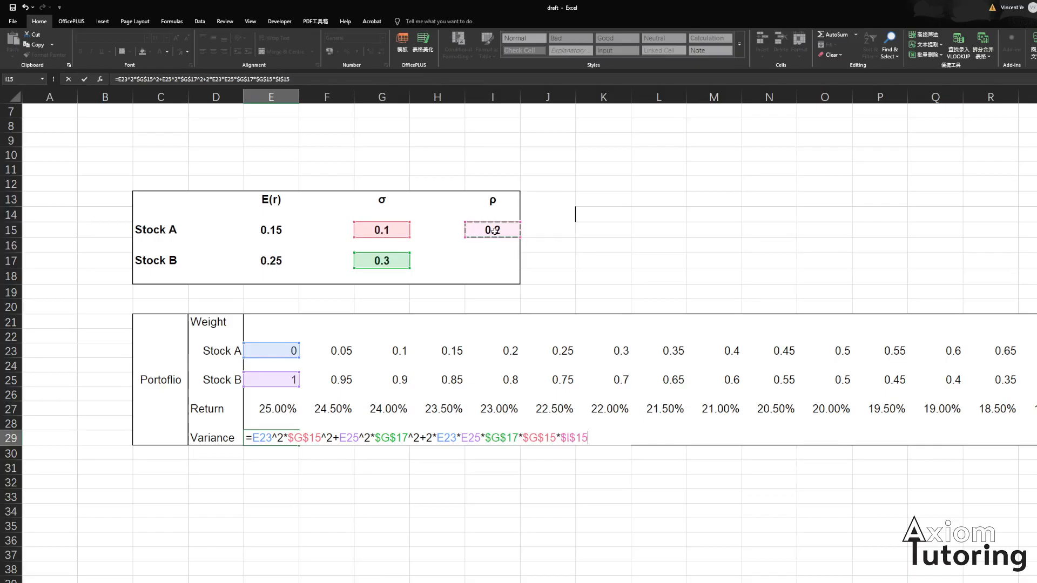
{"action": "key", "text": "Return"}
{"action": "key", "text": "Up"}
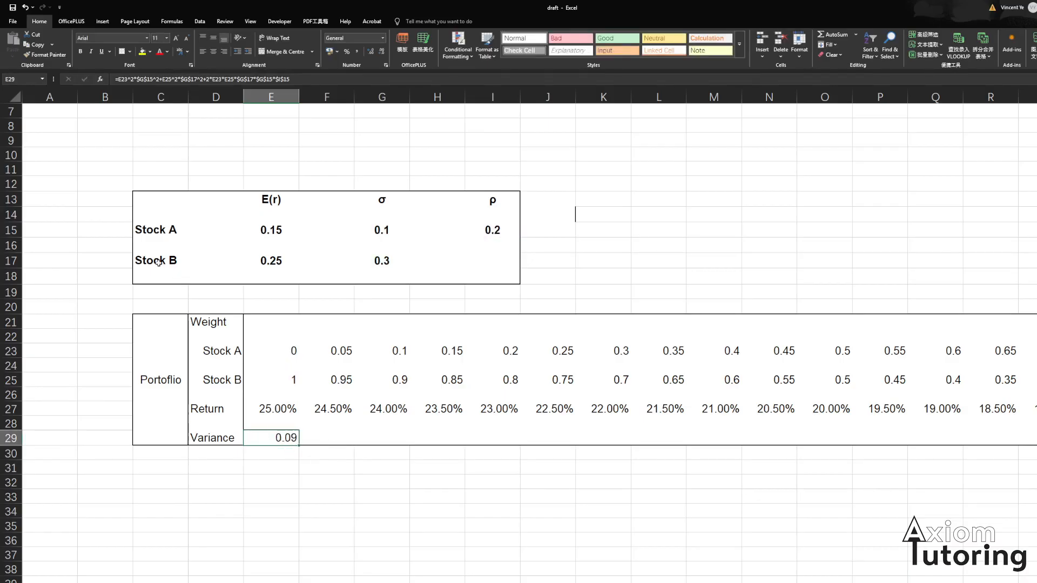
- Fill the variance formula across row 29 from column E through column Y
{"action": "left_click", "coordinate": [390, 266]}
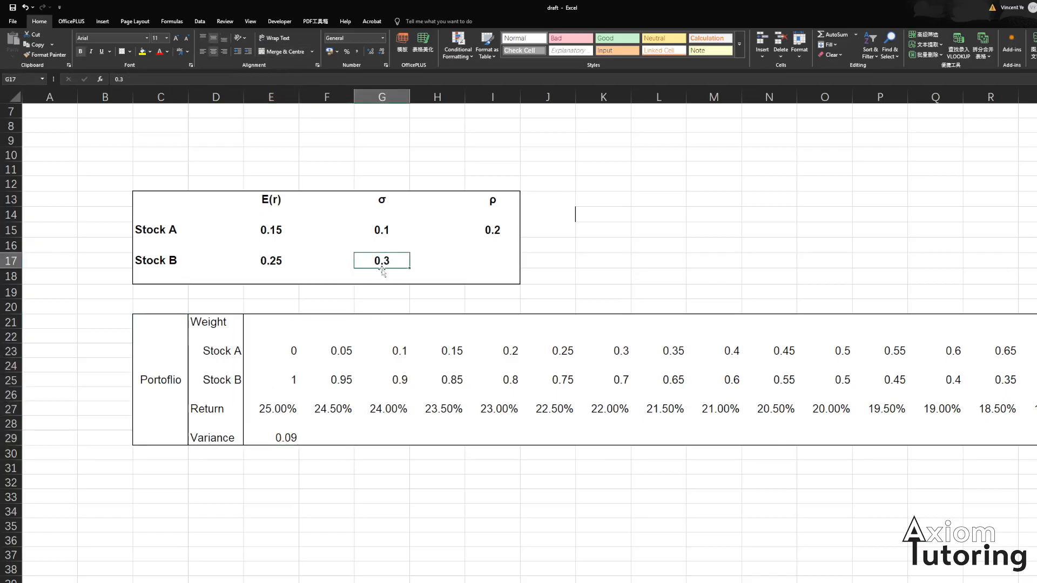
{"action": "left_click", "coordinate": [287, 436]}
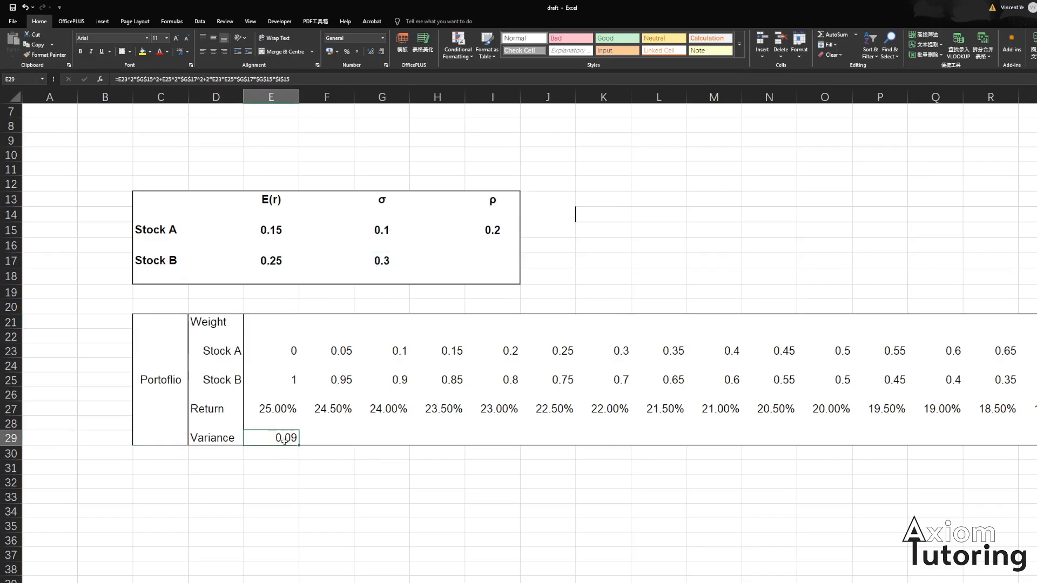
{"action": "key", "text": "shift+Right"}
{"action": "key", "text": "shift+Right"}
{"action": "key", "text": "shift+Right"}
{"action": "key", "text": "shift+Right"}
{"action": "key", "text": "shift+Right"}
{"action": "key", "text": "shift+Right"}
{"action": "key", "text": "shift+Right"}
{"action": "key", "text": "shift+Right"}
{"action": "key", "text": "shift+Right"}
{"action": "key", "text": "shift+Right"}
{"action": "key", "text": "shift+Right"}
{"action": "key", "text": "shift+Right"}
{"action": "key", "text": "shift+Right"}
{"action": "key", "text": "shift+Right"}
{"action": "key", "text": "shift+Right"}
{"action": "key", "text": "shift+Right"}
{"action": "key", "text": "shift+Right"}
{"action": "key", "text": "shift+Right"}
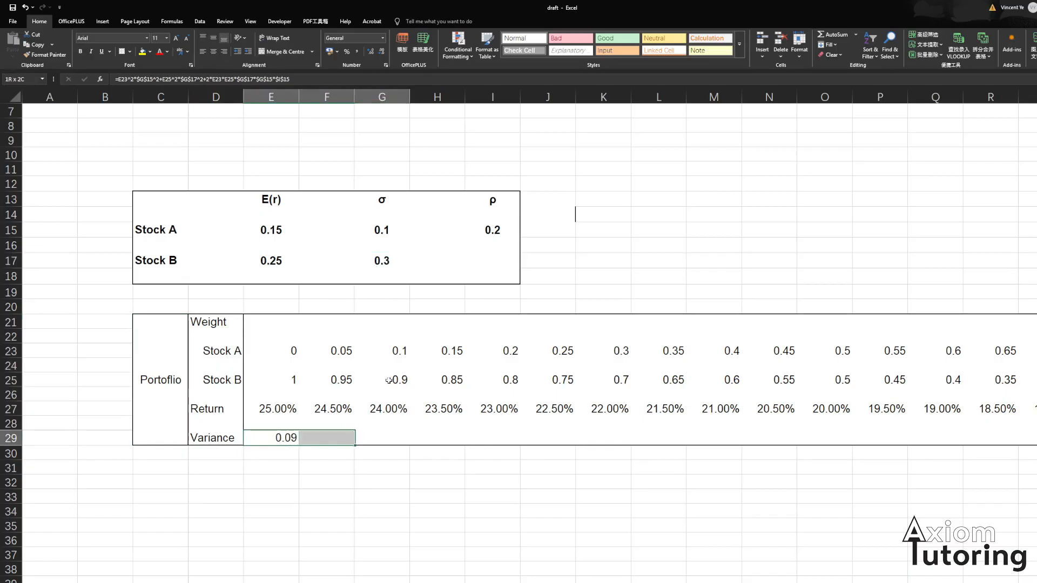
{"action": "key", "text": "shift+Right"}
{"action": "key", "text": "shift+Right"}
{"action": "key", "text": "shift+Right"}
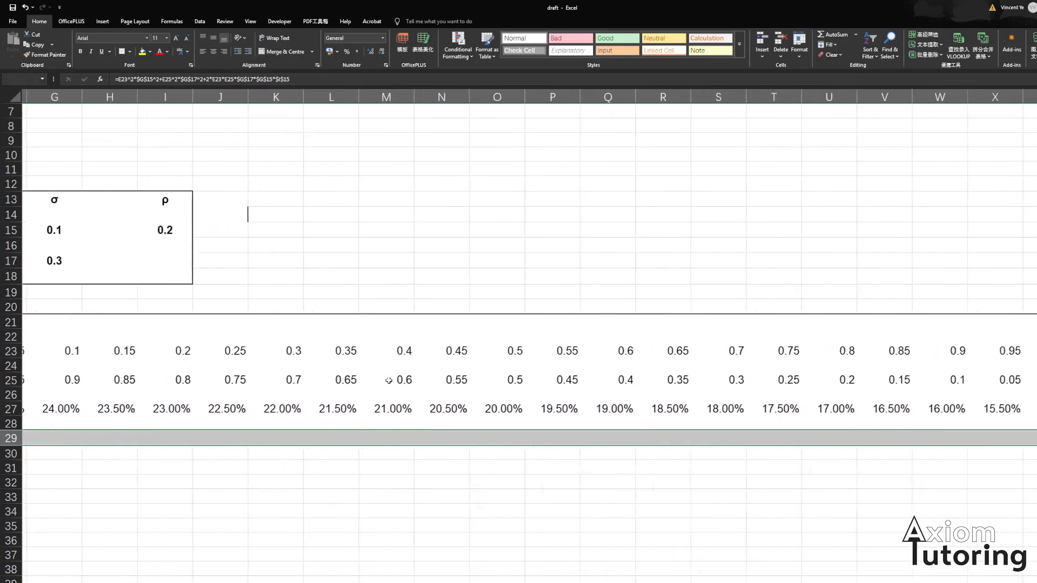
{"action": "key", "text": "F2"}
{"action": "key", "text": "ctrl+Return"}
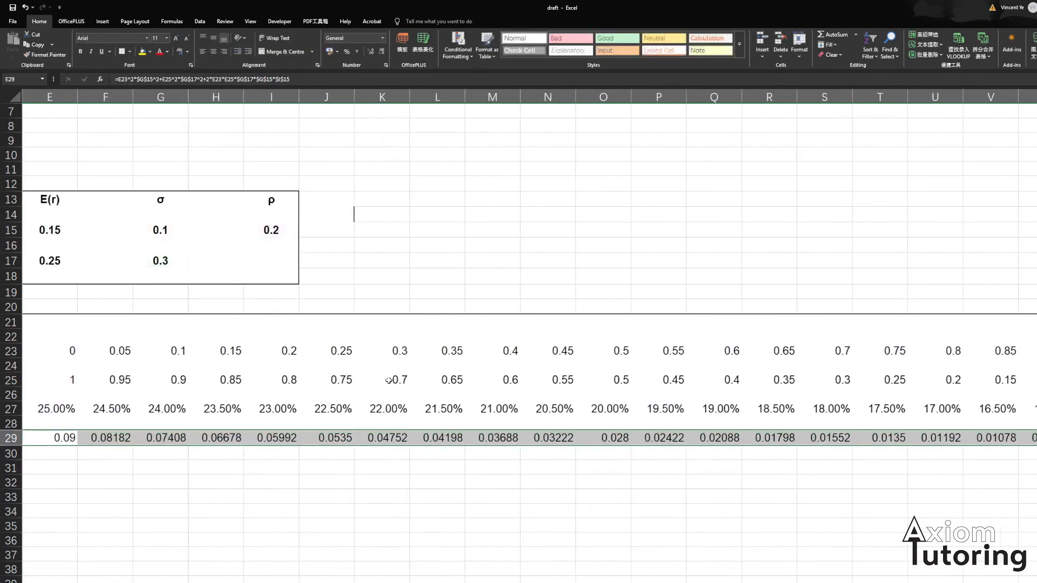
- Inspect the filled variance formulas across row 29 through column Y
{"action": "scroll", "coordinate": [389, 380], "scroll_direction": "left", "scroll_amount": 1}
{"action": "key", "text": "Right"}
{"action": "key", "text": "Right"}
{"action": "key", "text": "Right"}
{"action": "key", "text": "Right"}
{"action": "key", "text": "Right"}
{"action": "key", "text": "Right"}
{"action": "key", "text": "Right"}
{"action": "key", "text": "Right"}
{"action": "key", "text": "Right"}
{"action": "key", "text": "Right"}
{"action": "key", "text": "Right"}
{"action": "key", "text": "Right"}
{"action": "key", "text": "Right"}
{"action": "key", "text": "Right"}
{"action": "key", "text": "Right"}
{"action": "key", "text": "Right"}
{"action": "key", "text": "Right"}
{"action": "key", "text": "Right"}
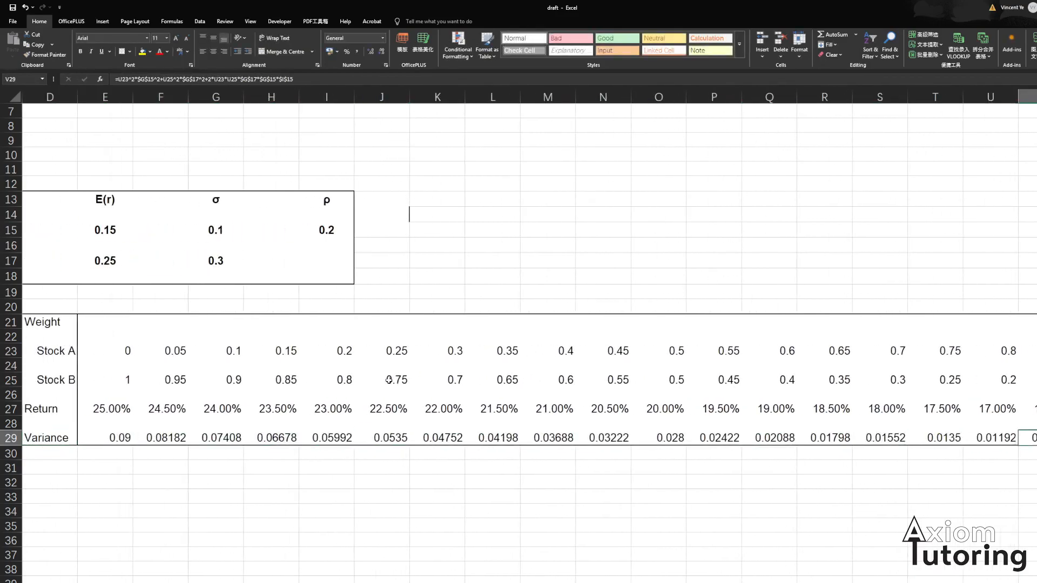
{"action": "key", "text": "Left"}
{"action": "key", "text": "Left"}
{"action": "key", "text": "Left"}
{"action": "key", "text": "Left"}
{"action": "key", "text": "Left"}
{"action": "key", "text": "Left"}
{"action": "key", "text": "Left"}
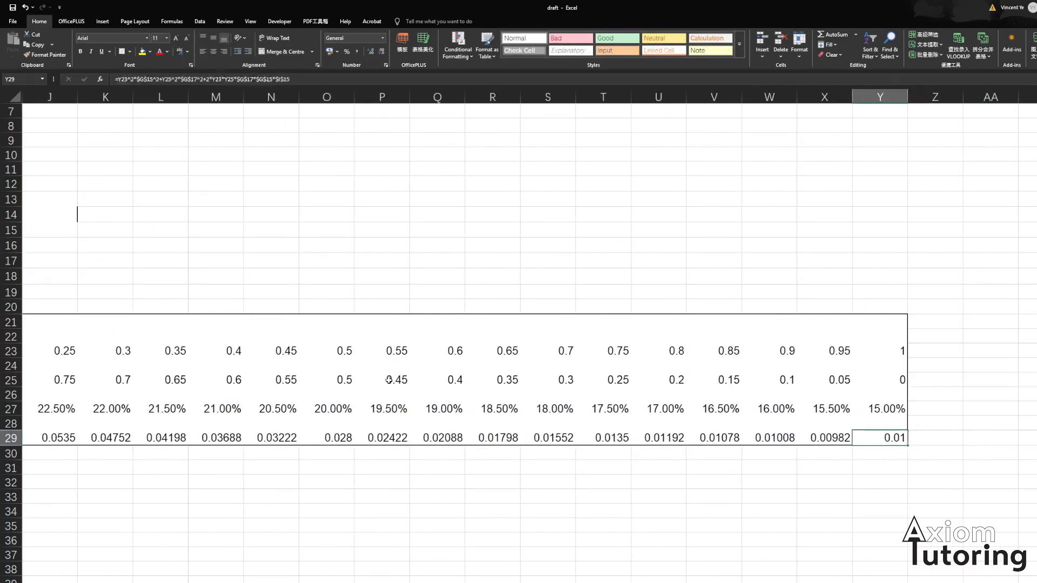
{"action": "key", "text": "Left"}
{"action": "key", "text": "Left"}
{"action": "key", "text": "Left"}
{"action": "key", "text": "Left"}
{"action": "key", "text": "Left"}
{"action": "key", "text": "Left"}
{"action": "key", "text": "Left"}
{"action": "key", "text": "Left"}
{"action": "key", "text": "Left"}
{"action": "key", "text": "Left"}
{"action": "key", "text": "Left"}
{"action": "key", "text": "Left"}
{"action": "key", "text": "Left"}
{"action": "key", "text": "Left"}
{"action": "key", "text": "Left"}
{"action": "key", "text": "Left"}
{"action": "key", "text": "Left"}
{"action": "key", "text": "Left"}
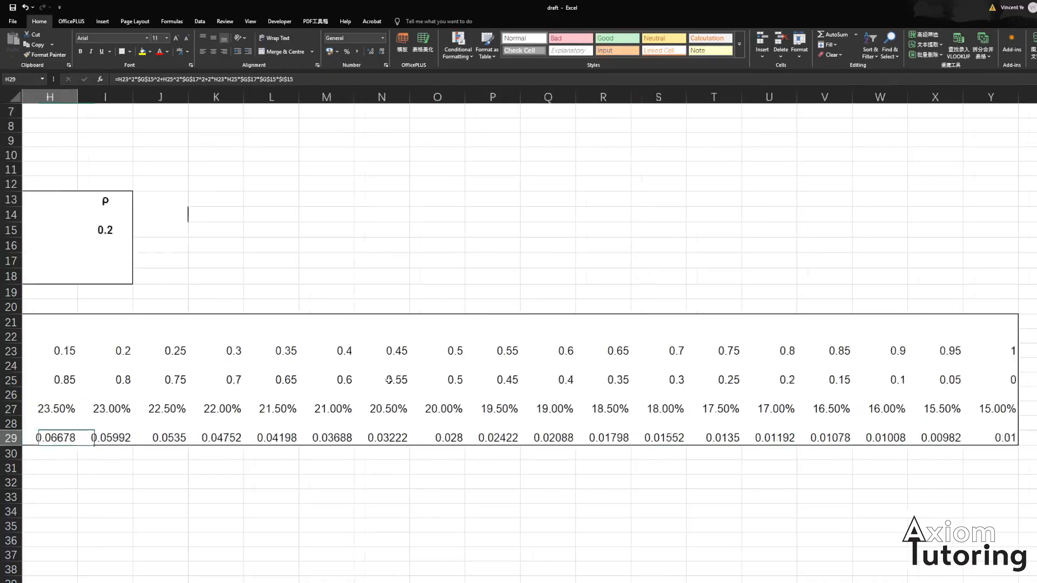
{"action": "key", "text": "Right"}
{"action": "key", "text": "Right"}
{"action": "key", "text": "Right"}
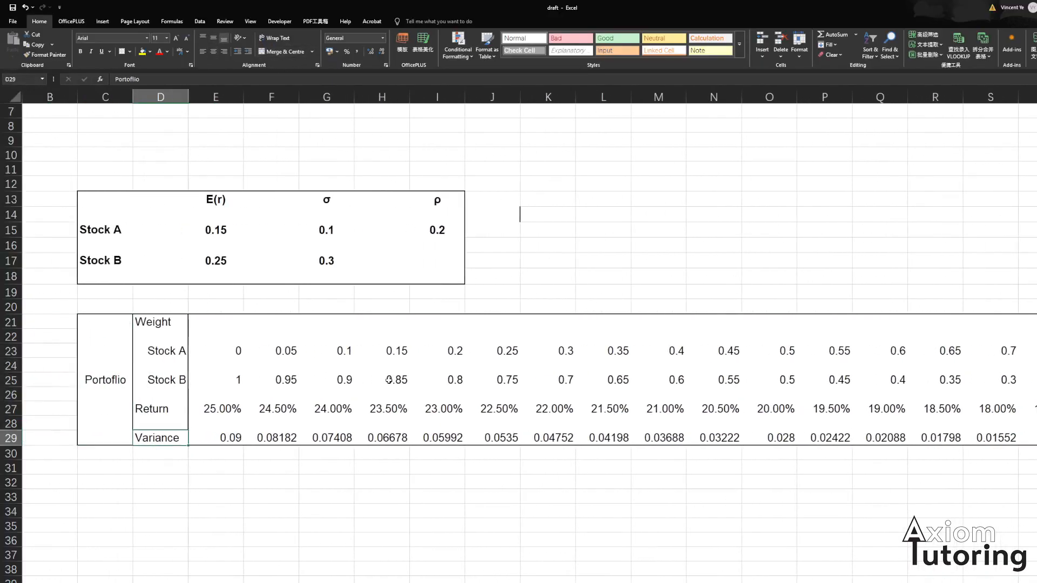
- Check the return, weight and input cells referenced by the formulas, ending on the first Variance cell
{"action": "key", "text": "Up"}
{"action": "key", "text": "Left"}
{"action": "key", "text": "Right"}
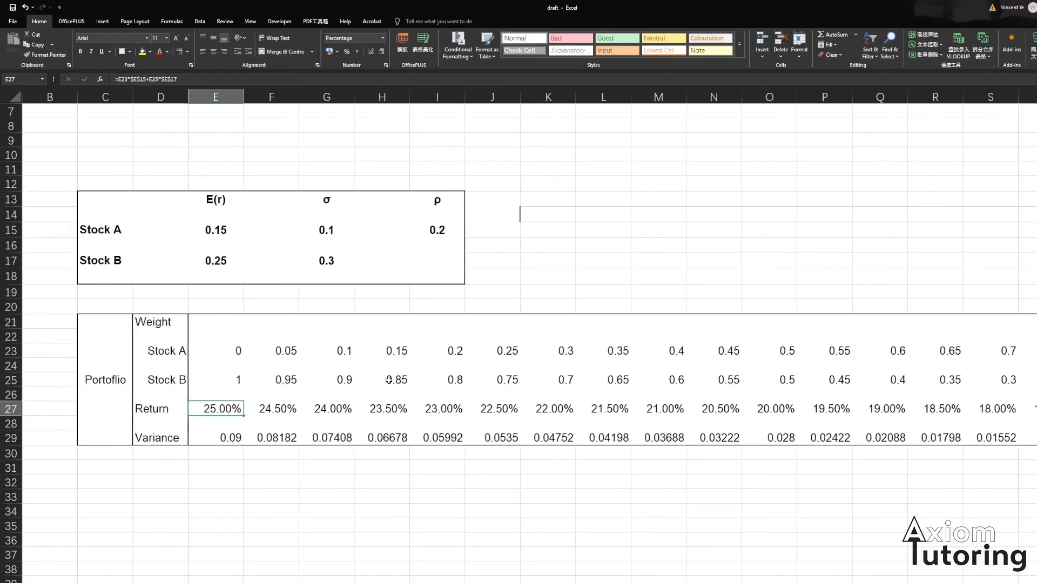
{"action": "key", "text": "Right"}
{"action": "key", "text": "Right"}
{"action": "key", "text": "Right"}
{"action": "key", "text": "Right"}
{"action": "key", "text": "Right"}
{"action": "key", "text": "Right"}
{"action": "key", "text": "Right"}
{"action": "key", "text": "Right"}
{"action": "key", "text": "Right"}
{"action": "key", "text": "Right"}
{"action": "key", "text": "Right"}
{"action": "key", "text": "Right"}
{"action": "key", "text": "Right"}
{"action": "key", "text": "Right"}
{"action": "key", "text": "Right"}
{"action": "key", "text": "Right"}
{"action": "key", "text": "Right"}
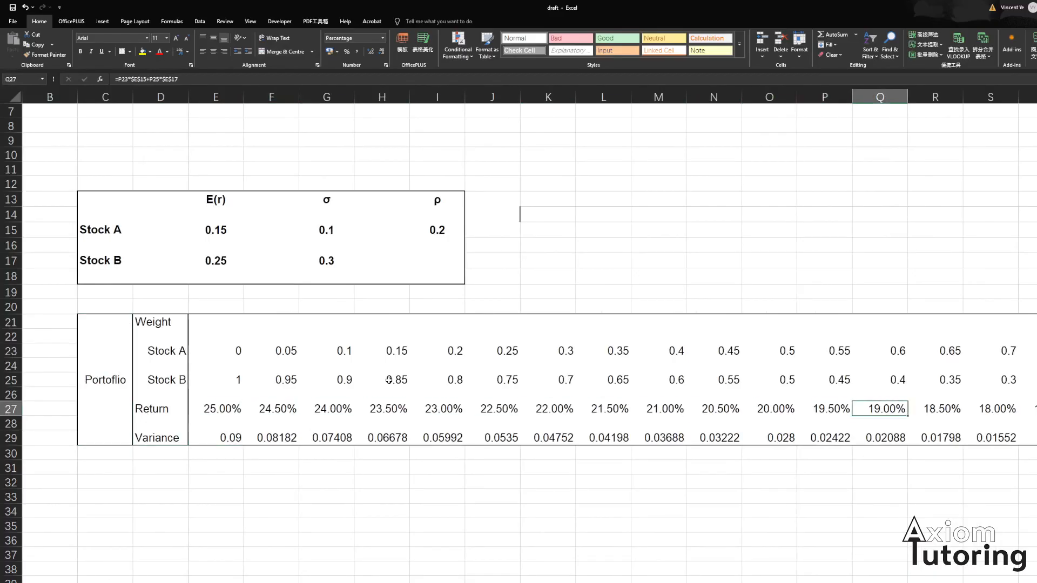
{"action": "key", "text": "Right"}
{"action": "key", "text": "Right"}
{"action": "key", "text": "Right"}
{"action": "key", "text": "Left"}
{"action": "key", "text": "Left"}
{"action": "key", "text": "Left"}
{"action": "key", "text": "Left"}
{"action": "key", "text": "Left"}
{"action": "key", "text": "Left"}
{"action": "key", "text": "Left"}
{"action": "key", "text": "Left"}
{"action": "key", "text": "Left"}
{"action": "key", "text": "Left"}
{"action": "key", "text": "Left"}
{"action": "key", "text": "Left"}
{"action": "key", "text": "Left"}
{"action": "key", "text": "Left"}
{"action": "key", "text": "Left"}
{"action": "key", "text": "Left"}
{"action": "key", "text": "Left"}
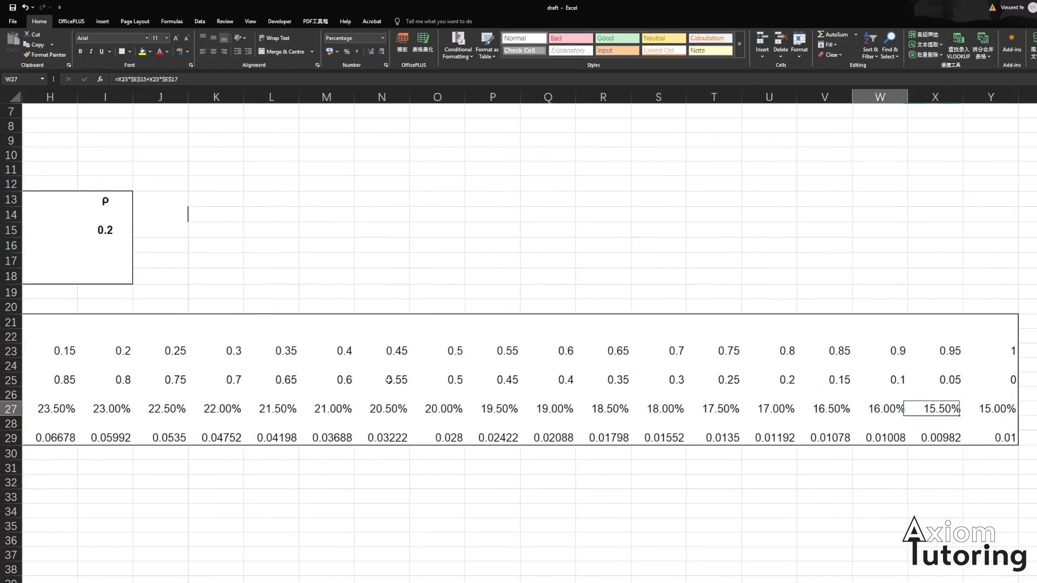
{"action": "key", "text": "Left"}
{"action": "key", "text": "Left"}
{"action": "key", "text": "Left"}
{"action": "key", "text": "Left"}
{"action": "key", "text": "Left"}
{"action": "key", "text": "Left"}
{"action": "key", "text": "Left"}
{"action": "key", "text": "Right"}
{"action": "key", "text": "Right"}
{"action": "key", "text": "Right"}
{"action": "key", "text": "Up"}
{"action": "key", "text": "Up"}
{"action": "key", "text": "Up"}
{"action": "key", "text": "Up"}
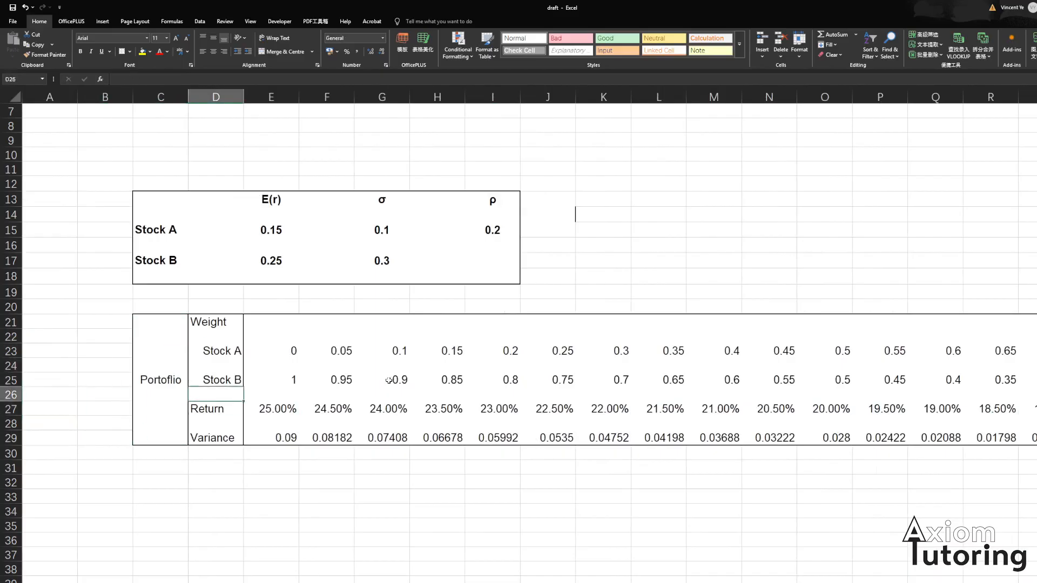
{"action": "key", "text": "Up"}
{"action": "key", "text": "Up"}
{"action": "key", "text": "Up"}
{"action": "key", "text": "Up"}
{"action": "key", "text": "Right"}
{"action": "key", "text": "Up"}
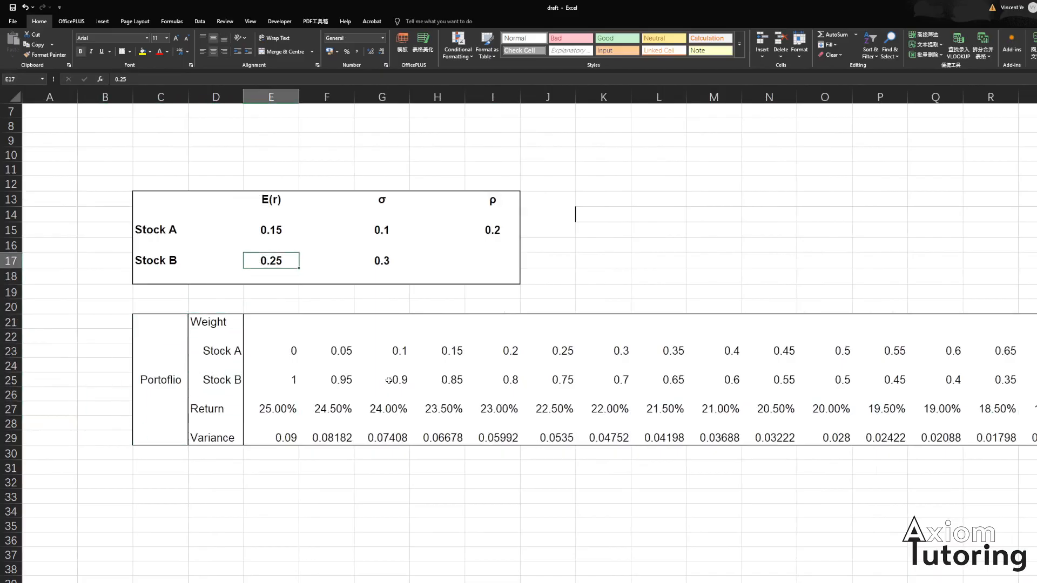
{"action": "key", "text": "Down"}
{"action": "key", "text": "Down"}
{"action": "key", "text": "Down"}
{"action": "key", "text": "Down"}
{"action": "key", "text": "Down"}
{"action": "key", "text": "Down"}
{"action": "key", "text": "Down"}
{"action": "key", "text": "Down"}
{"action": "key", "text": "Down"}
{"action": "key", "text": "Down"}
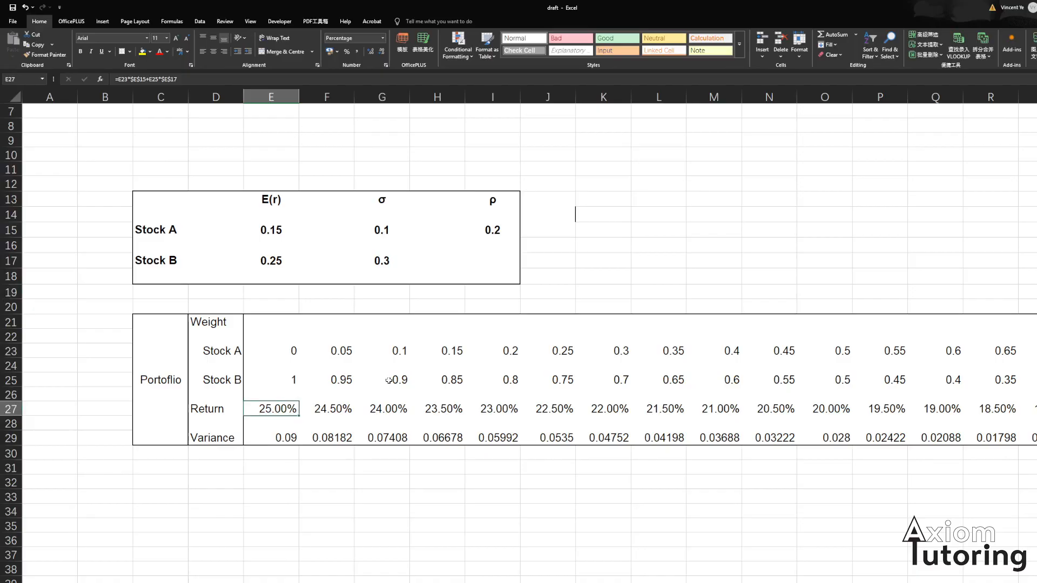
{"action": "key", "text": "Up"}
{"action": "key", "text": "Up"}
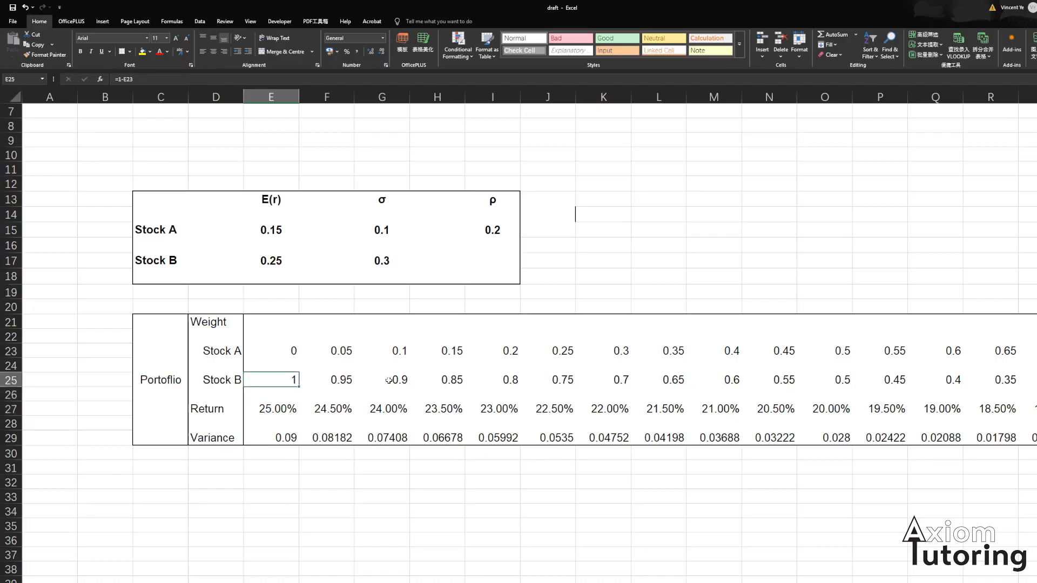
{"action": "key", "text": "Down"}
{"action": "key", "text": "Down"}
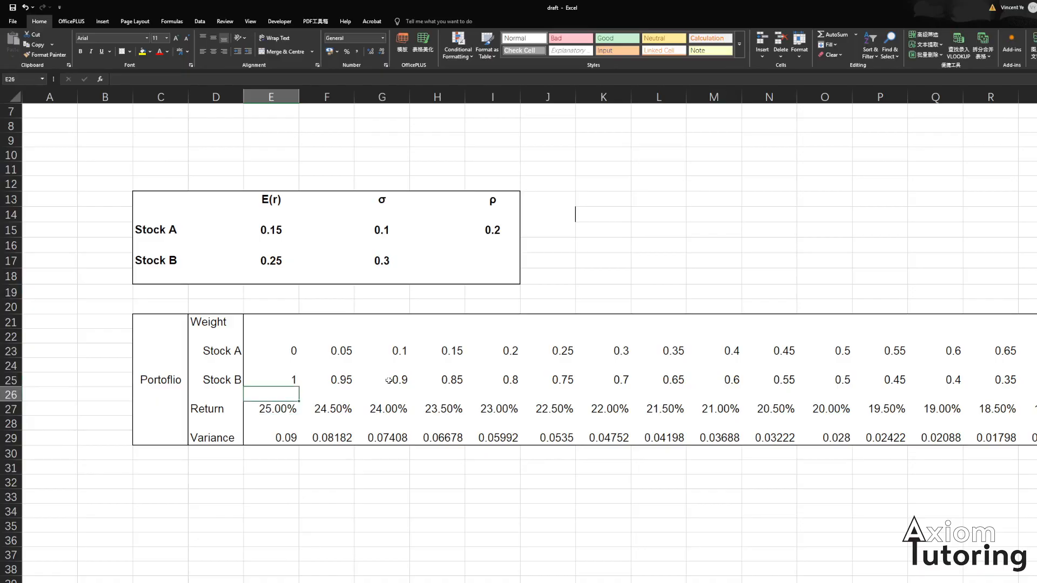
{"action": "key", "text": "Down"}
{"action": "key", "text": "Down"}
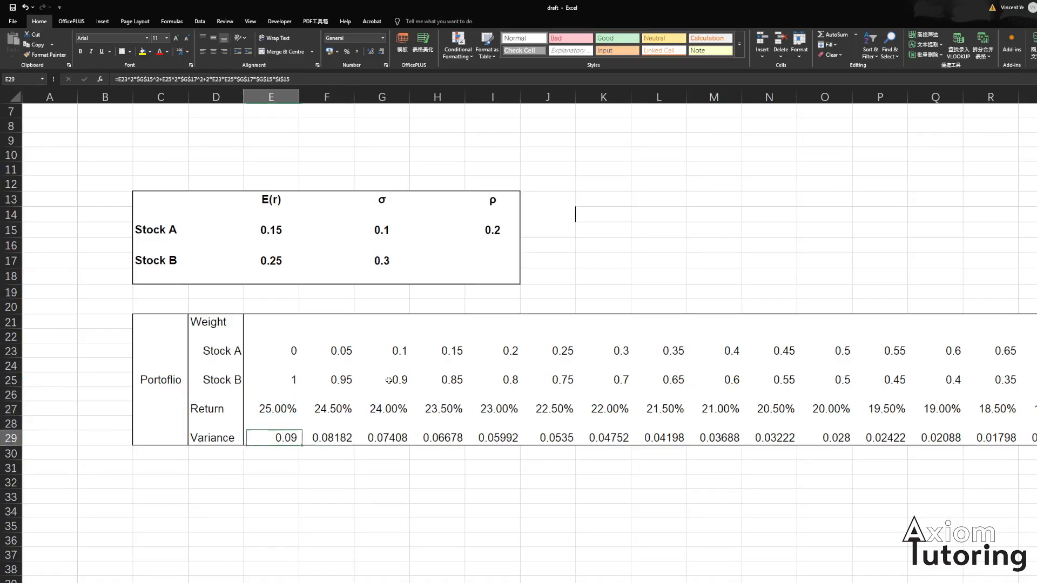
- Inspect the variance formulas along row 29 out to column Y and compare them with the return formula above
{"action": "key", "text": "Right"}
{"action": "key", "text": "Right"}
{"action": "key", "text": "Right"}
{"action": "key", "text": "Right"}
{"action": "key", "text": "Right"}
{"action": "key", "text": "Right"}
{"action": "key", "text": "Right"}
{"action": "key", "text": "Right"}
{"action": "key", "text": "Right"}
{"action": "key", "text": "Right"}
{"action": "key", "text": "Right"}
{"action": "key", "text": "Right"}
{"action": "key", "text": "Right"}
{"action": "key", "text": "Right"}
{"action": "key", "text": "Right"}
{"action": "key", "text": "Right"}
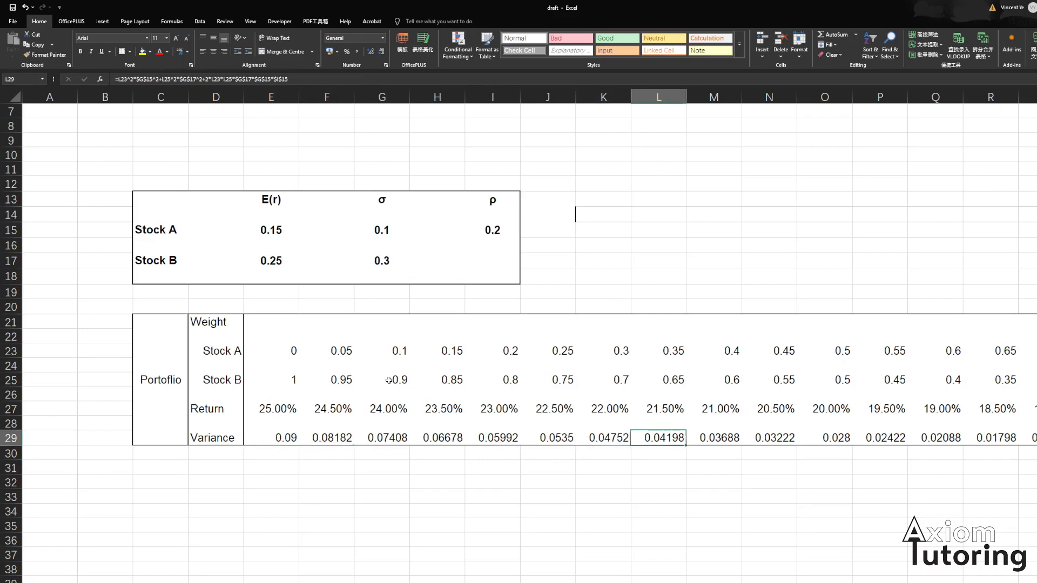
{"action": "key", "text": "Right"}
{"action": "key", "text": "Right"}
{"action": "key", "text": "Right"}
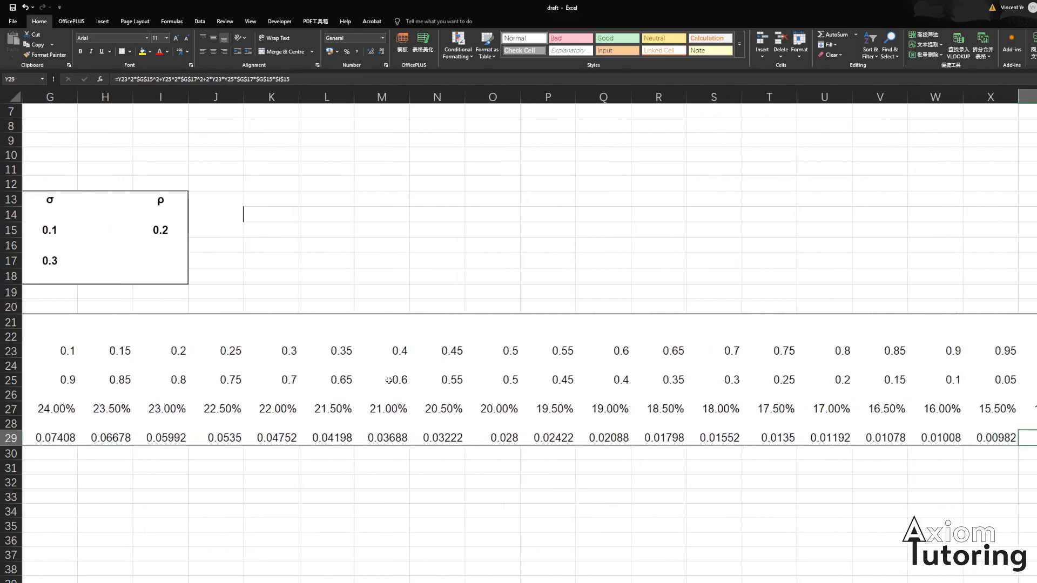
{"action": "left_click_drag", "start_coordinate": [942, 438], "coordinate": [990, 436]}
{"action": "left_click", "coordinate": [987, 411]}
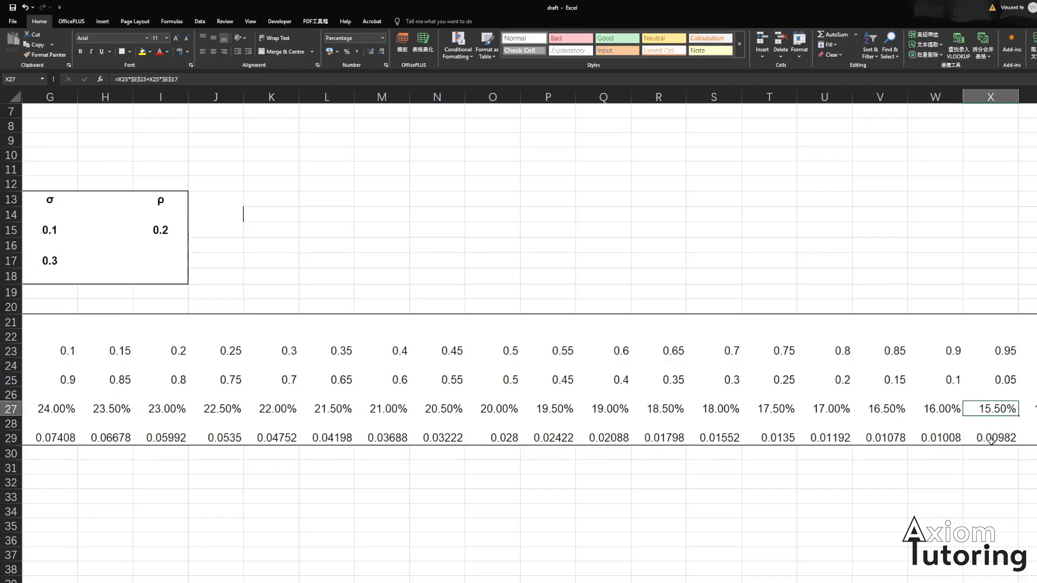
{"action": "left_click", "coordinate": [1004, 439]}
{"action": "left_click", "coordinate": [1029, 438]}
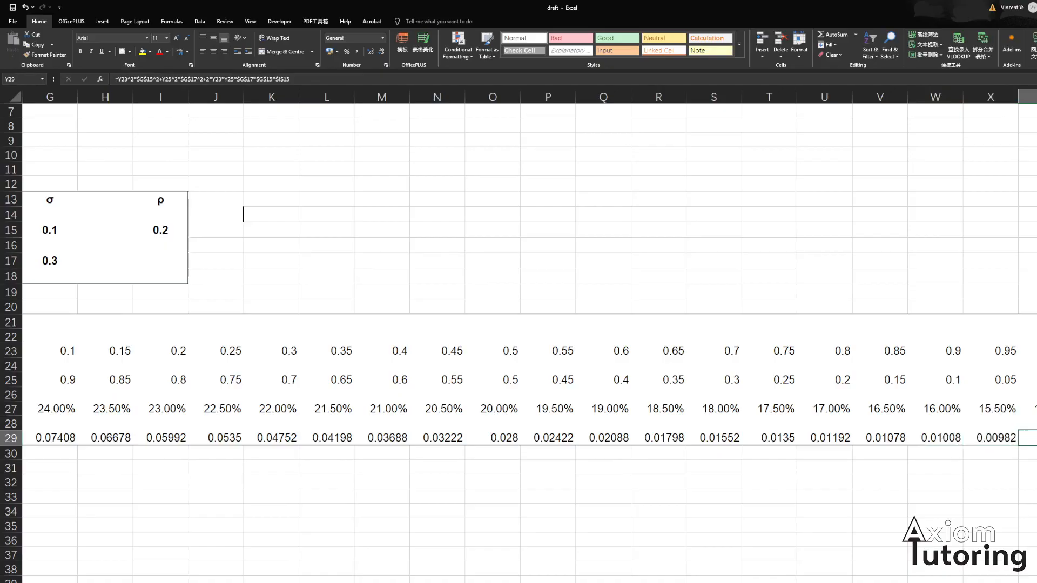
{"action": "left_click", "coordinate": [965, 406]}
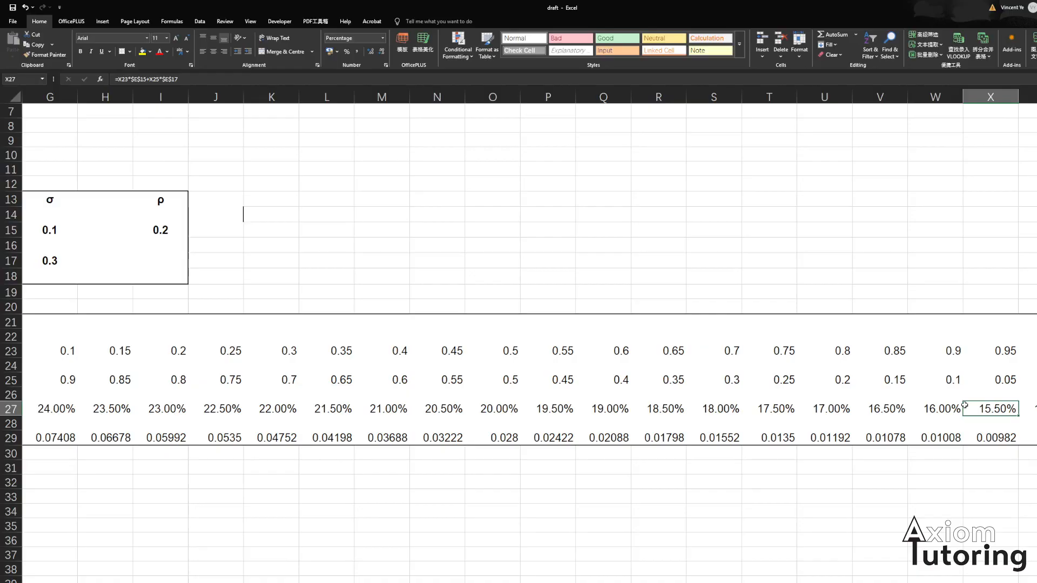
- Navigate back along row 29 to the first Variance cell
{"action": "key", "text": "Down"}
{"action": "key", "text": "Down"}
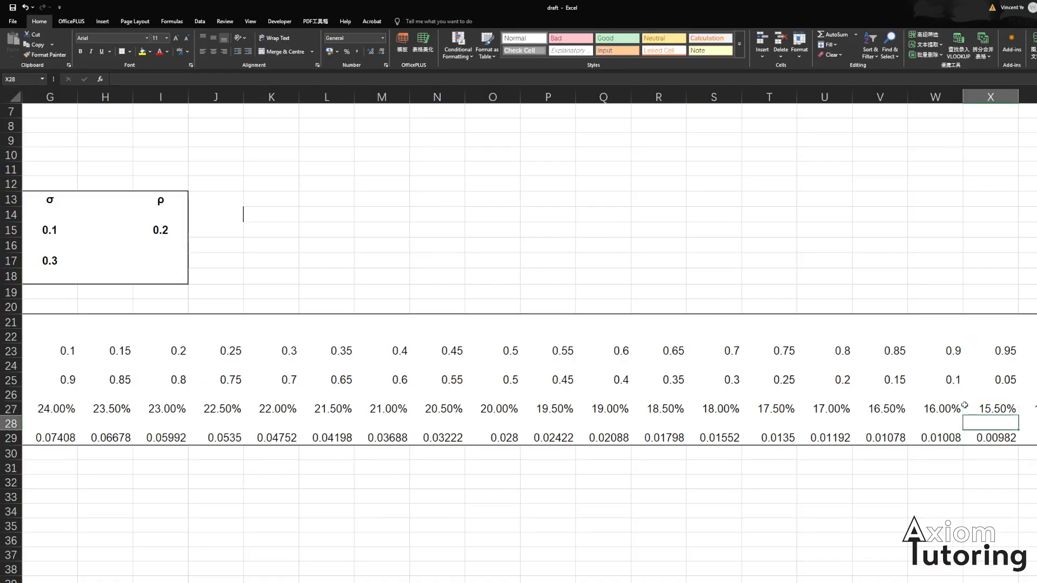
{"action": "key", "text": "Left"}
{"action": "key", "text": "Left"}
{"action": "key", "text": "Left"}
{"action": "key", "text": "Left"}
{"action": "key", "text": "Left"}
{"action": "key", "text": "Left"}
{"action": "key", "text": "Left"}
{"action": "key", "text": "Left"}
{"action": "key", "text": "Left"}
{"action": "key", "text": "Left"}
{"action": "key", "text": "Left"}
{"action": "key", "text": "Left"}
{"action": "key", "text": "Left"}
{"action": "key", "text": "Left"}
{"action": "key", "text": "Left"}
{"action": "key", "text": "Left"}
{"action": "key", "text": "Left"}
{"action": "key", "text": "Left"}
{"action": "key", "text": "Left"}
{"action": "key", "text": "Left"}
{"action": "key", "text": "Left"}
{"action": "key", "text": "Left"}
{"action": "key", "text": "Left"}
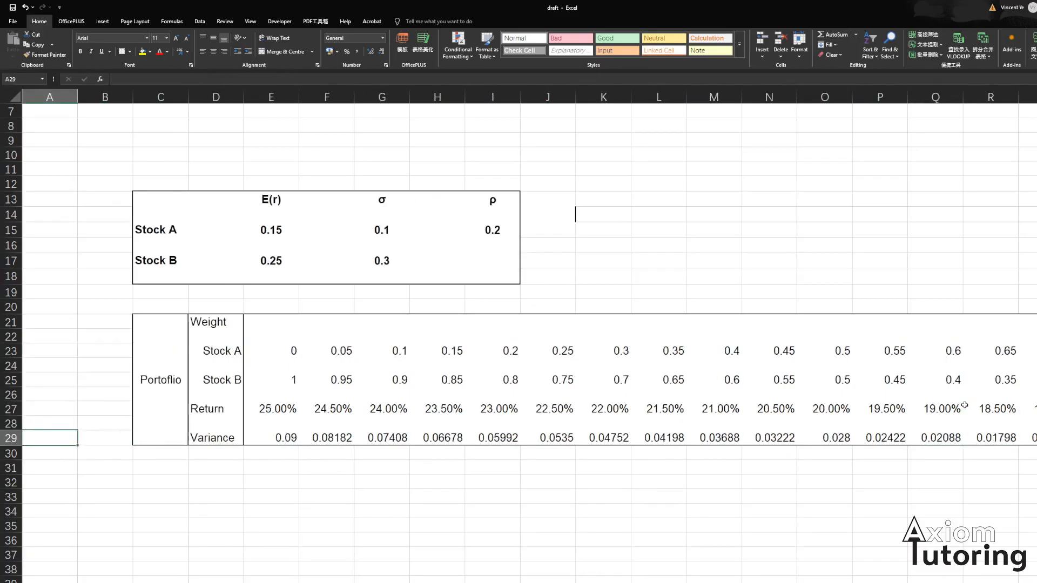
{"action": "key", "text": "Right"}
{"action": "key", "text": "Right"}
{"action": "key", "text": "Right"}
{"action": "key", "text": "Right"}
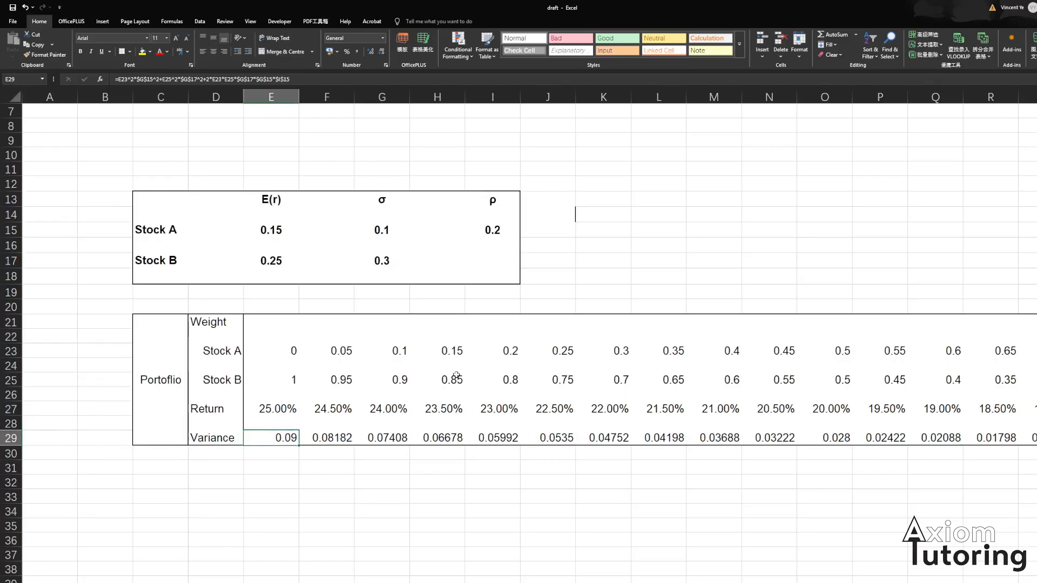
- Select the Return and Variance rows and insert a scatter chart with straight lines and markers
{"action": "scroll", "coordinate": [438, 375], "scroll_direction": "down", "scroll_amount": 1}
{"action": "left_click_drag", "start_coordinate": [193, 367], "coordinate": [983, 390]}
{"action": "scroll", "coordinate": [776, 517], "scroll_direction": "left", "scroll_amount": 5}
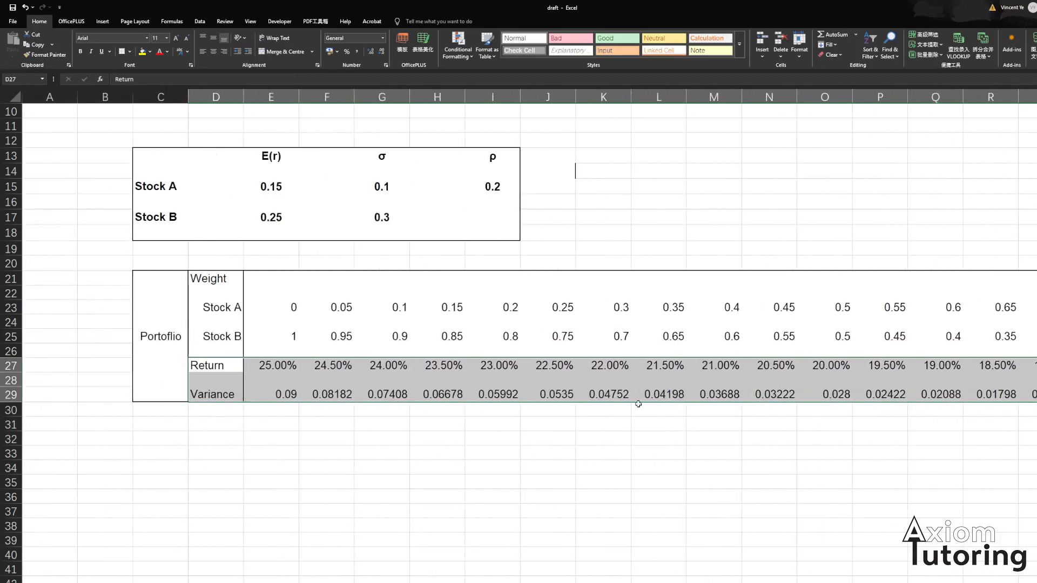
{"action": "left_click", "coordinate": [103, 21]}
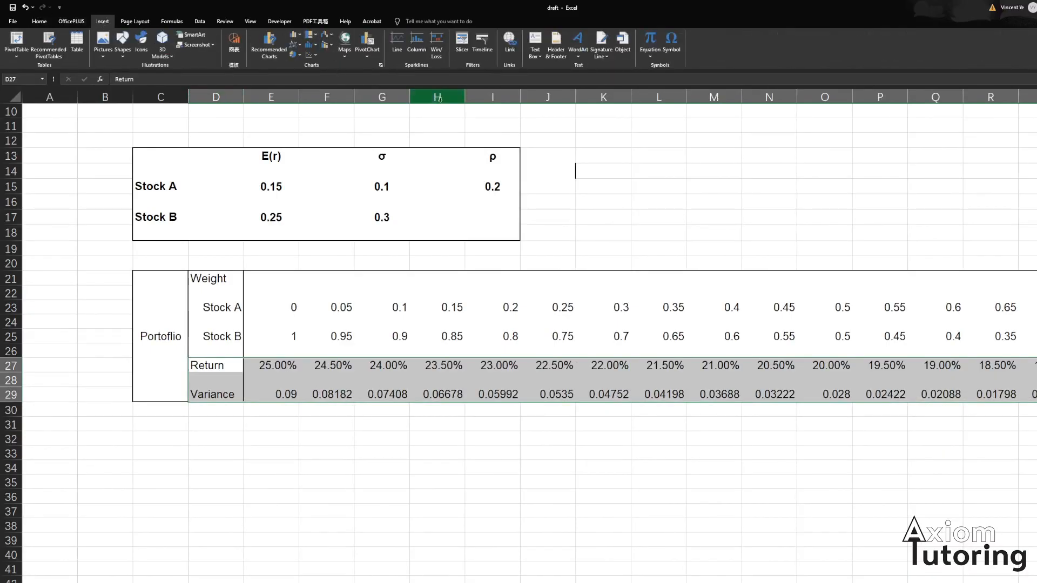
{"action": "left_click", "coordinate": [313, 56]}
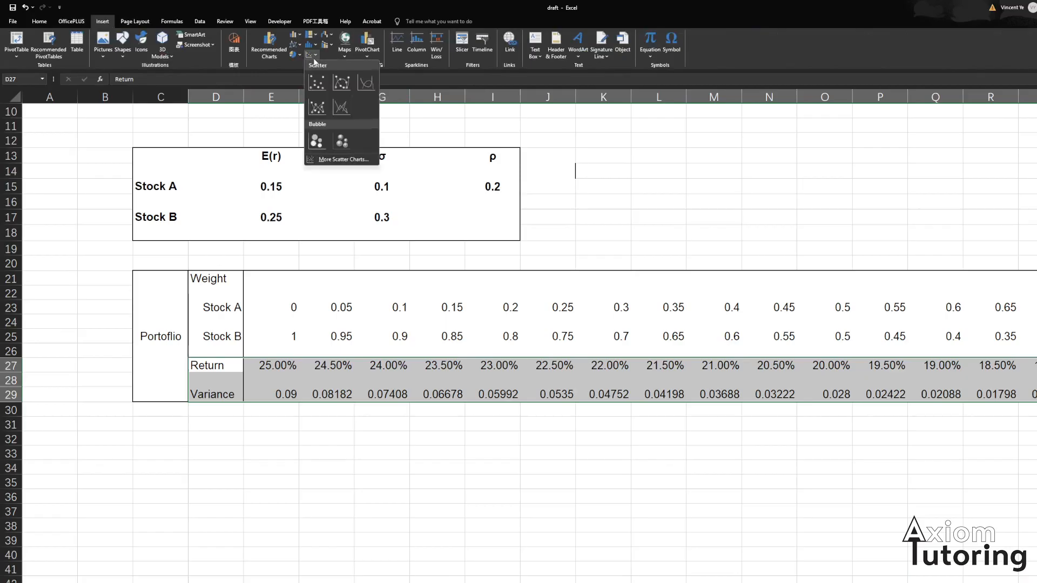
{"action": "left_click", "coordinate": [311, 108]}
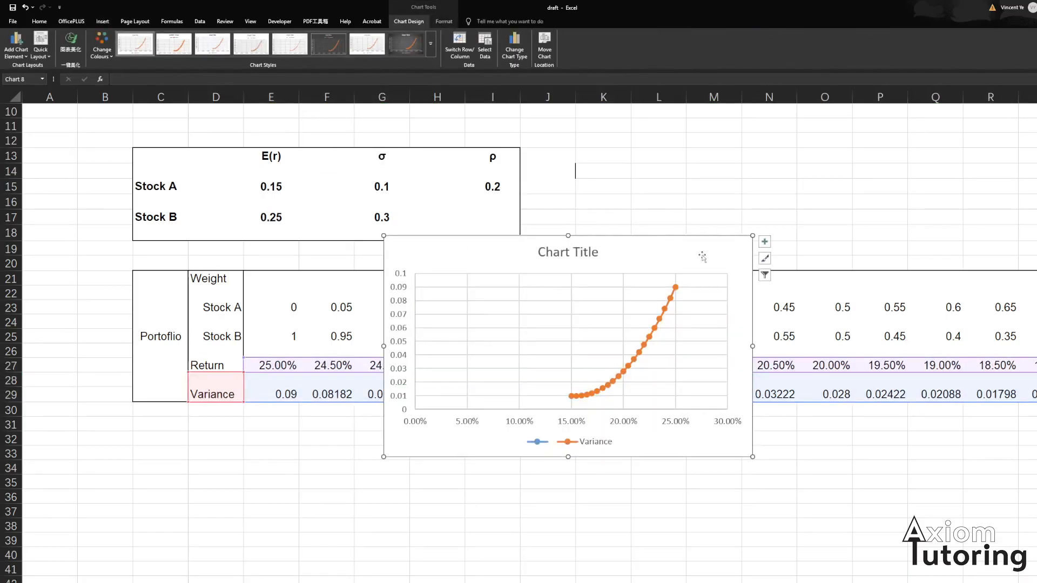
- Move the chart below the portfolio table and enlarge it
{"action": "scroll", "coordinate": [635, 267], "scroll_direction": "down", "scroll_amount": 4}
{"action": "scroll", "coordinate": [635, 268], "scroll_direction": "up", "scroll_amount": 2}
{"action": "left_click_drag", "start_coordinate": [654, 161], "coordinate": [411, 338]}
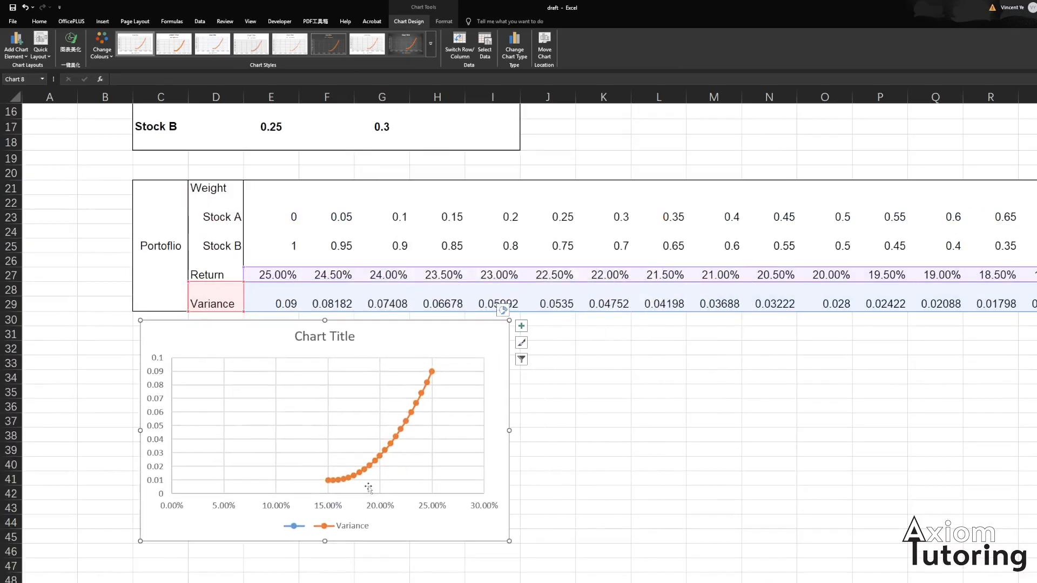
{"action": "scroll", "coordinate": [368, 490], "scroll_direction": "up", "scroll_amount": 1, "text": "ctrl"}
{"action": "scroll", "coordinate": [368, 490], "scroll_direction": "down", "scroll_amount": 3}
{"action": "scroll", "coordinate": [535, 443], "scroll_direction": "up", "scroll_amount": 1}
{"action": "scroll", "coordinate": [457, 277], "scroll_direction": "down", "scroll_amount": 1}
{"action": "left_click_drag", "start_coordinate": [430, 248], "coordinate": [641, 248]}
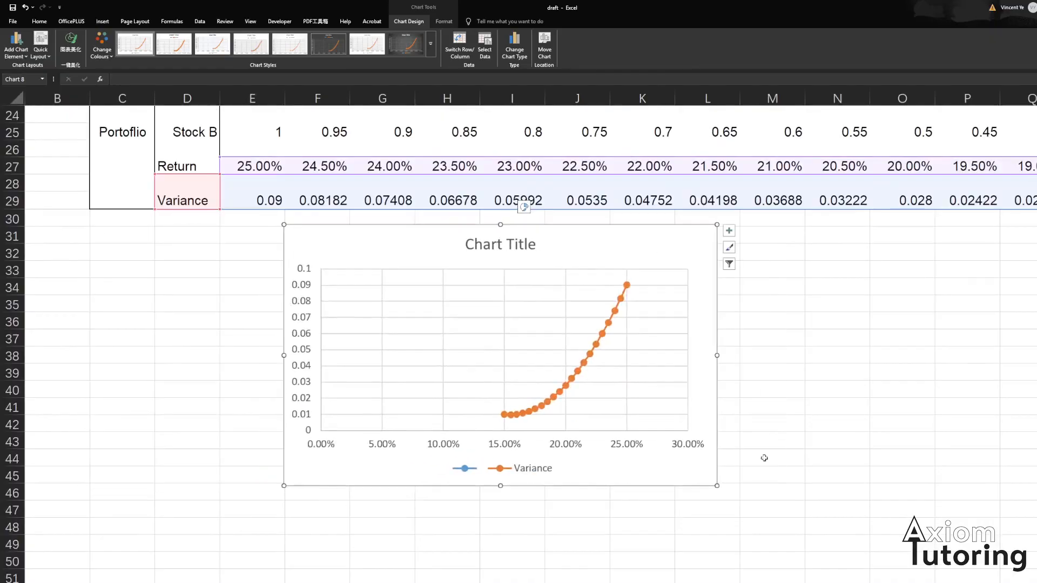
{"action": "left_click_drag", "start_coordinate": [723, 486], "coordinate": [902, 559]}
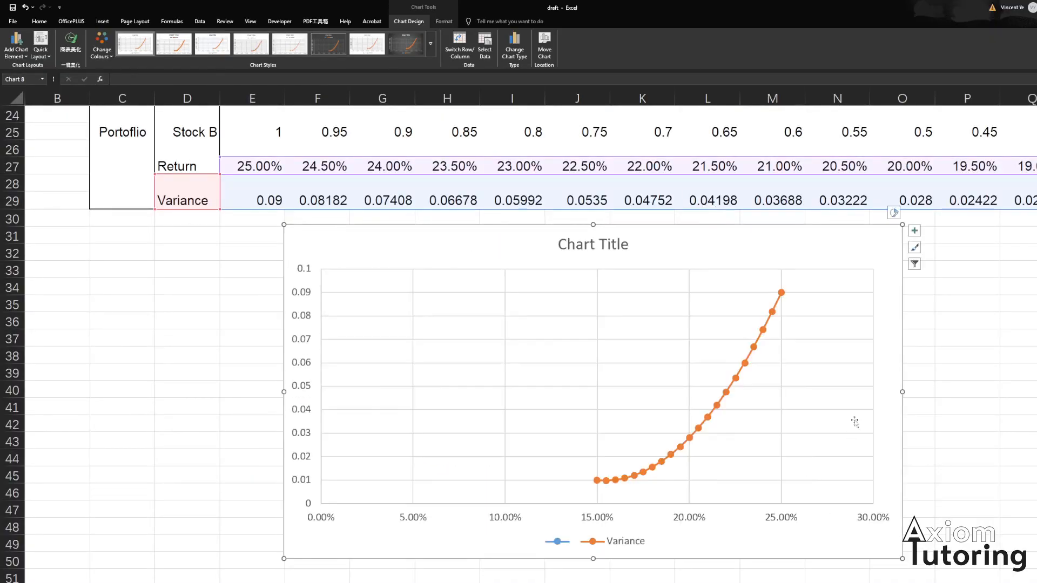
{"action": "left_click_drag", "start_coordinate": [831, 258], "coordinate": [710, 212]}
{"action": "left_click_drag", "start_coordinate": [787, 517], "coordinate": [856, 554]}
{"action": "left_click_drag", "start_coordinate": [744, 191], "coordinate": [795, 241]}
{"action": "scroll", "coordinate": [735, 307], "scroll_direction": "down", "scroll_amount": 1}
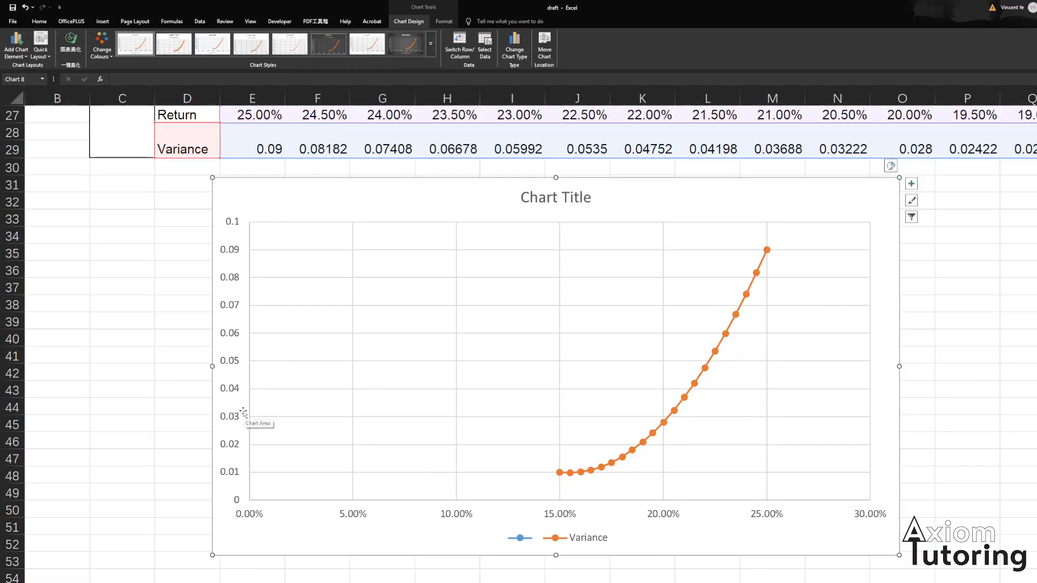
- Open the chart's data source and remove the blank series
{"action": "left_click", "coordinate": [448, 362]}
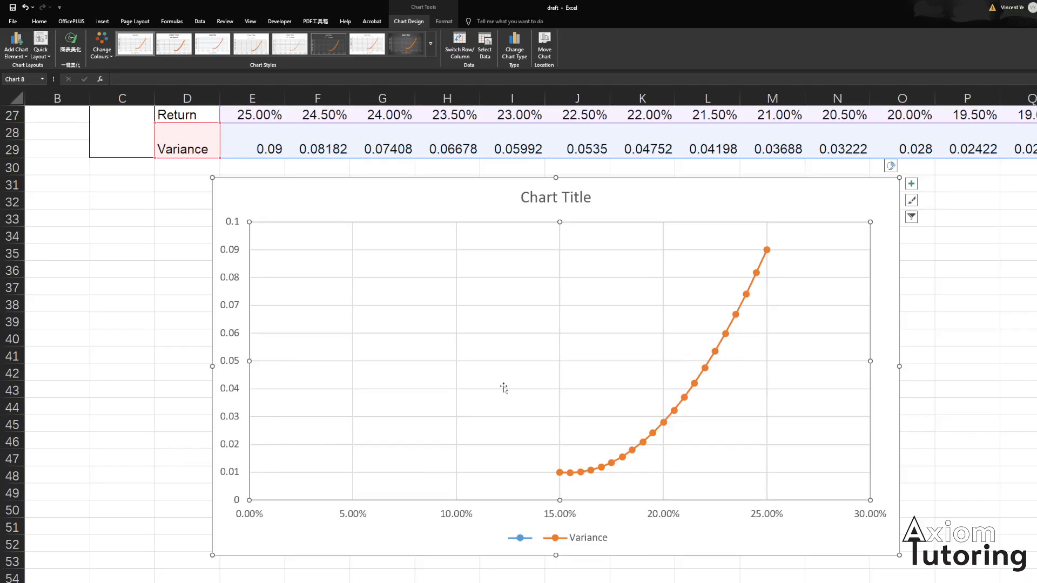
{"action": "right_click", "coordinate": [552, 352]}
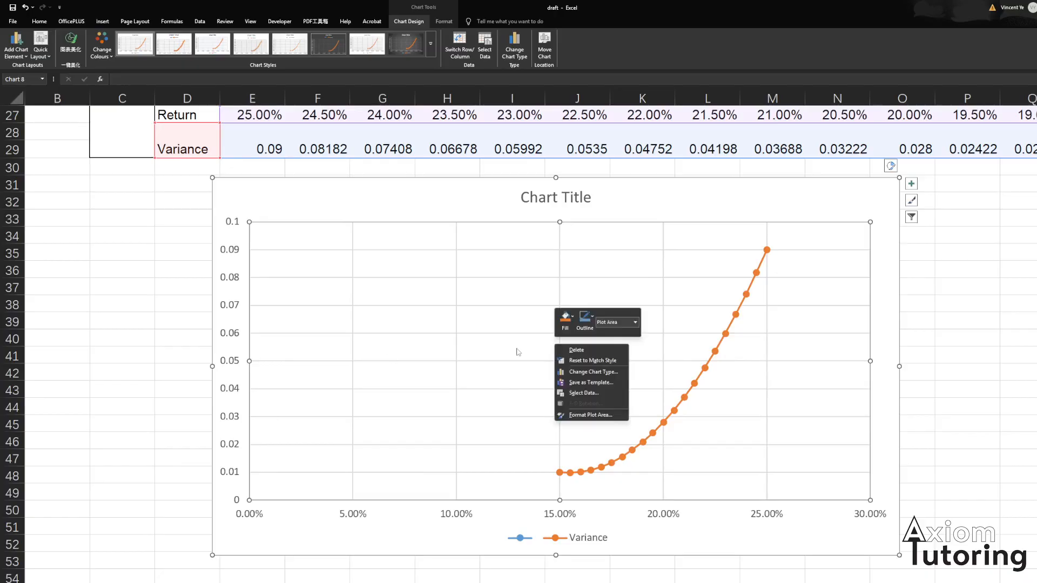
{"action": "left_click", "coordinate": [588, 393]}
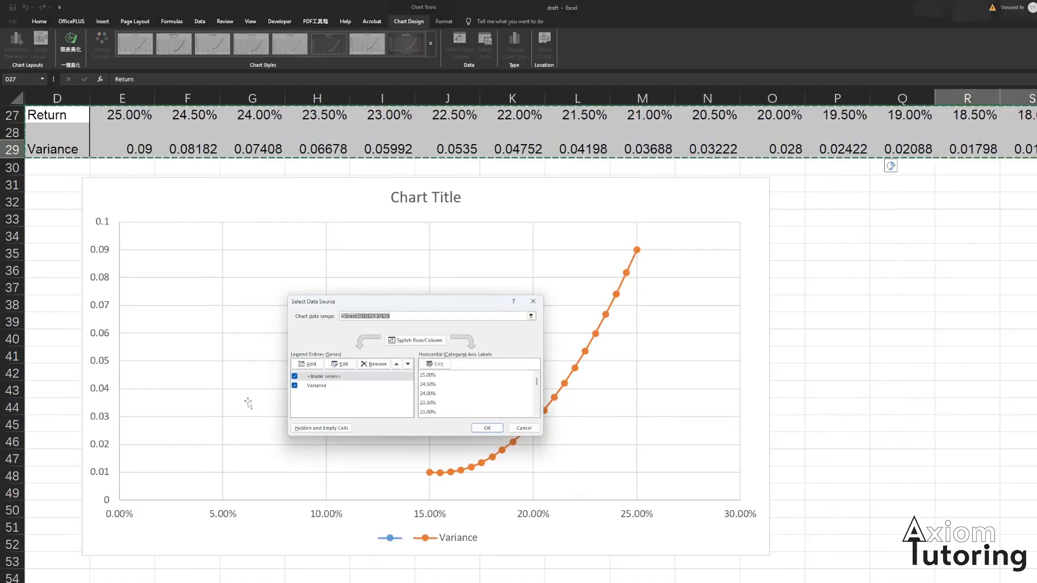
{"action": "left_click", "coordinate": [335, 377]}
{"action": "left_click", "coordinate": [380, 365]}
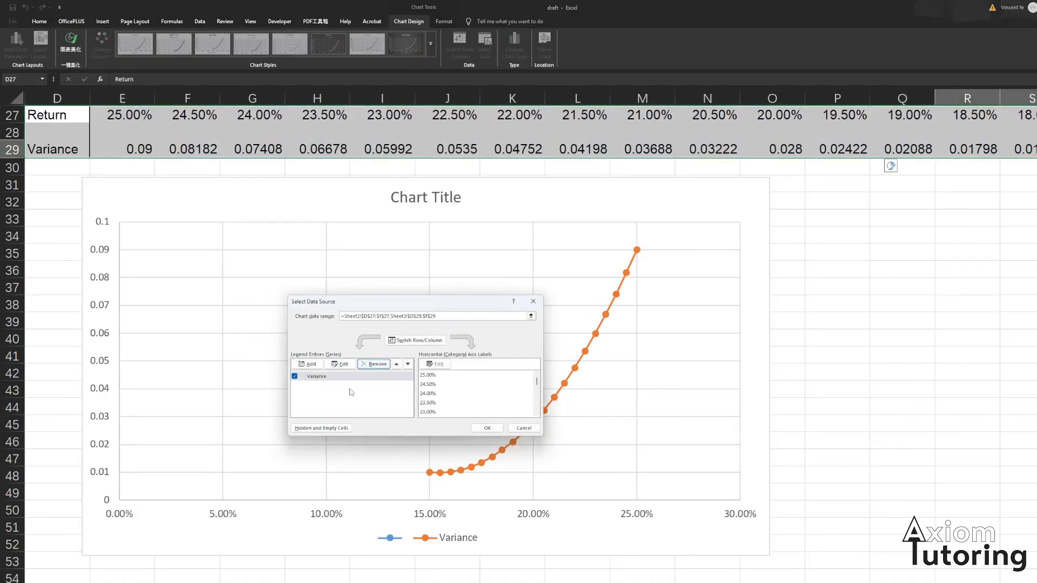
- Edit the Variance series and set its X values to the variance range E29:Y29
{"action": "left_click", "coordinate": [317, 377]}
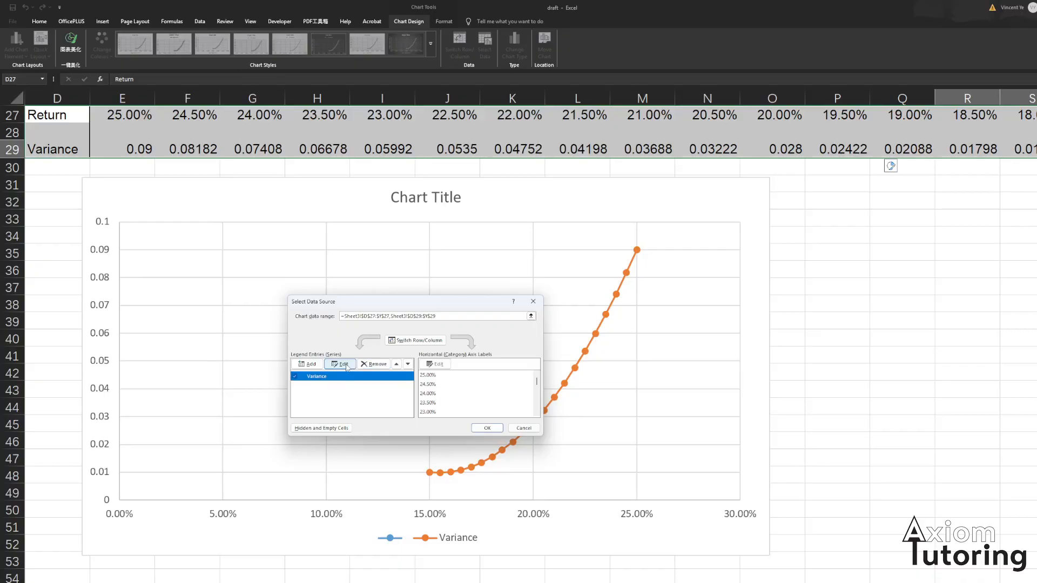
{"action": "left_click", "coordinate": [340, 364]}
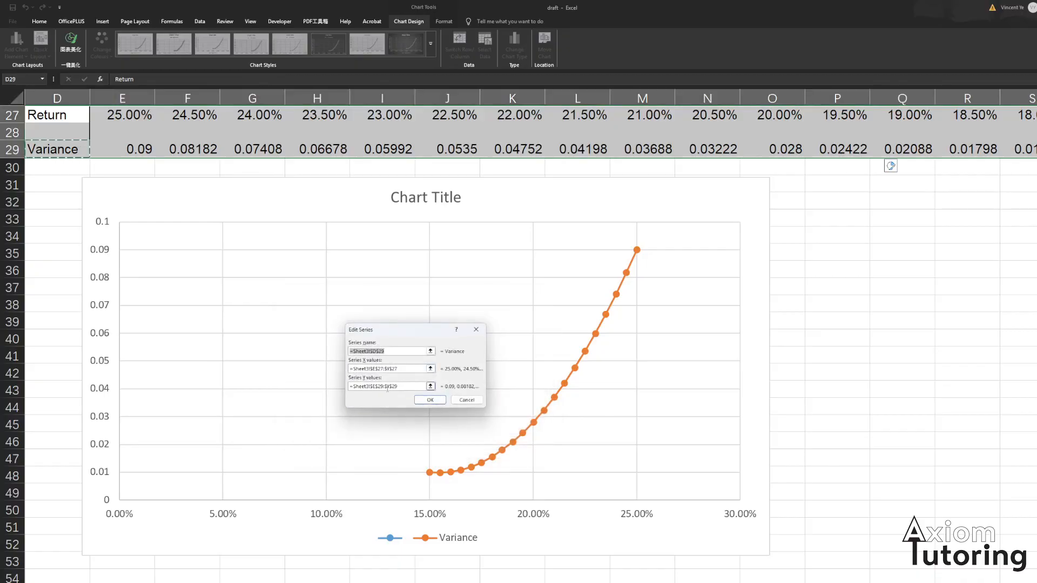
{"action": "left_click", "coordinate": [430, 370]}
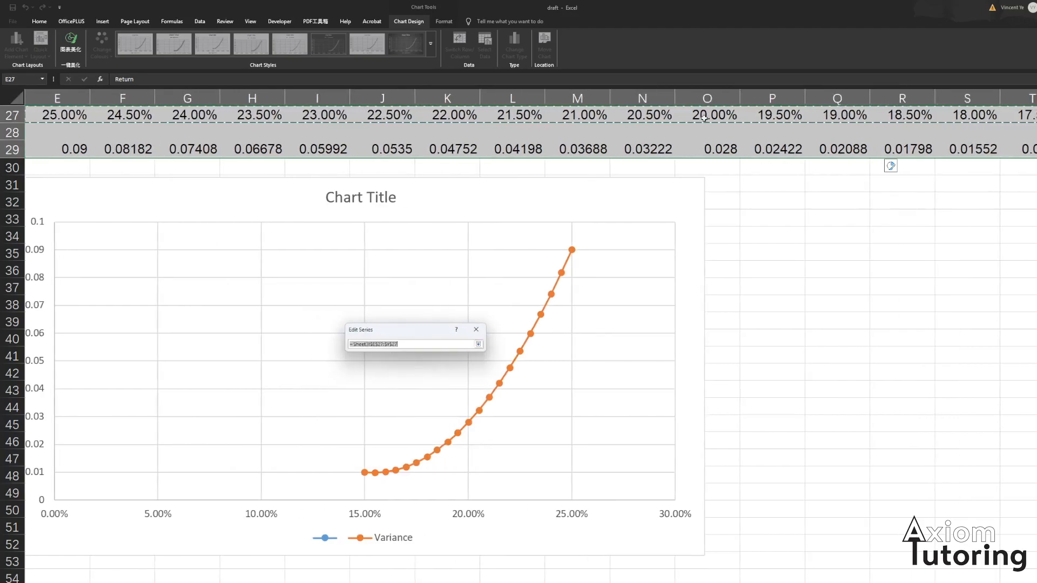
{"action": "left_click_drag", "start_coordinate": [67, 150], "coordinate": [853, 156]}
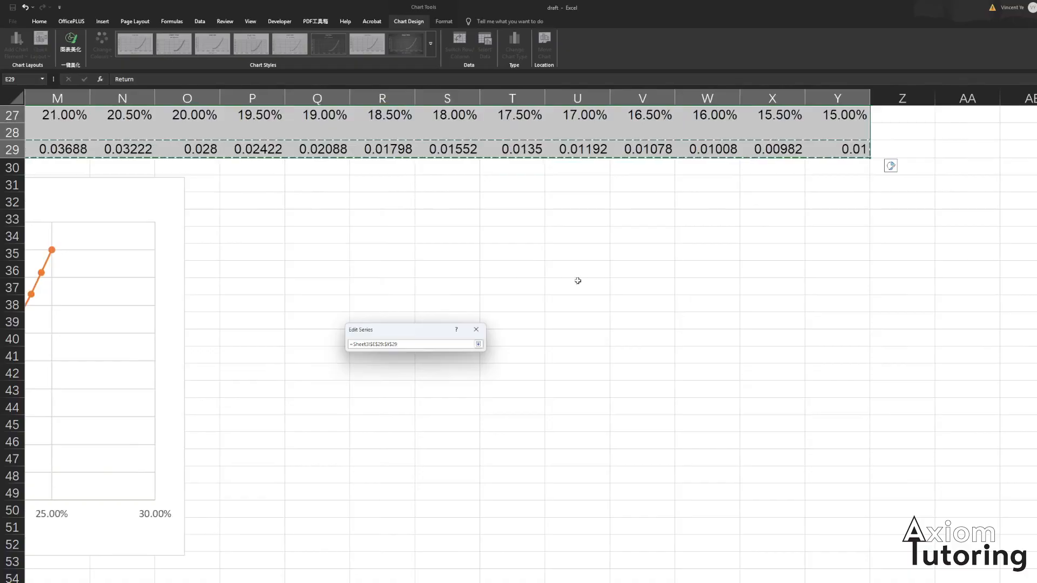
{"action": "left_click", "coordinate": [479, 346]}
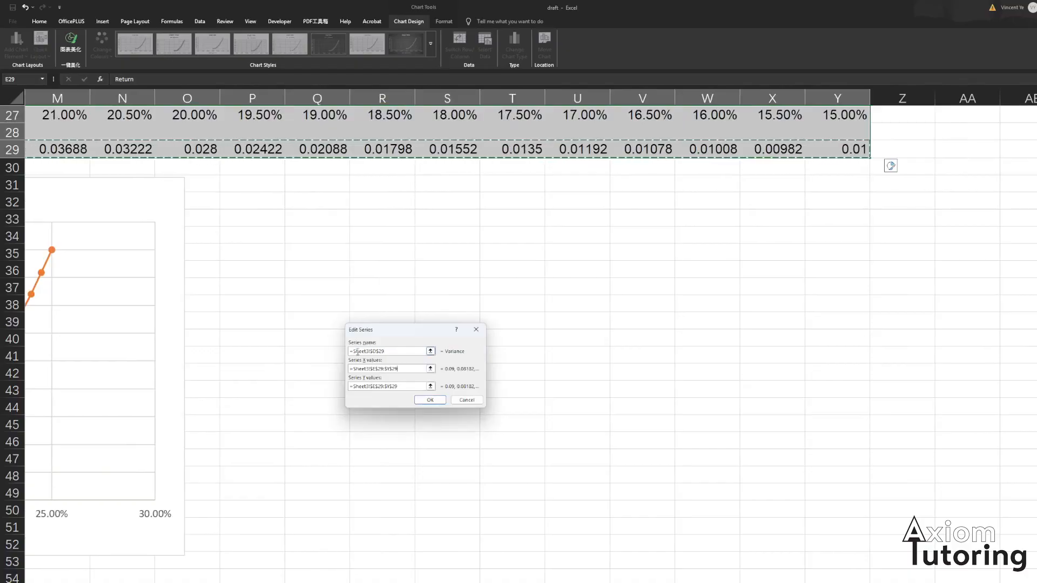
- Set the series' Y values to the return range E27:Y27 and confirm the data source changes
{"action": "left_click", "coordinate": [430, 387]}
{"action": "left_click_drag", "start_coordinate": [58, 116], "coordinate": [998, 203]}
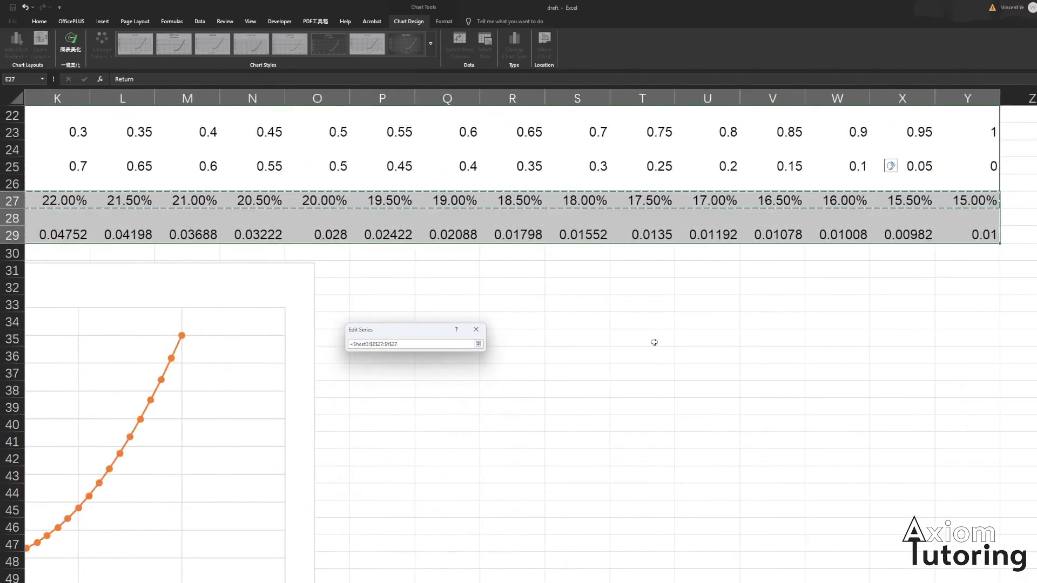
{"action": "left_click", "coordinate": [478, 344]}
{"action": "left_click", "coordinate": [443, 405]}
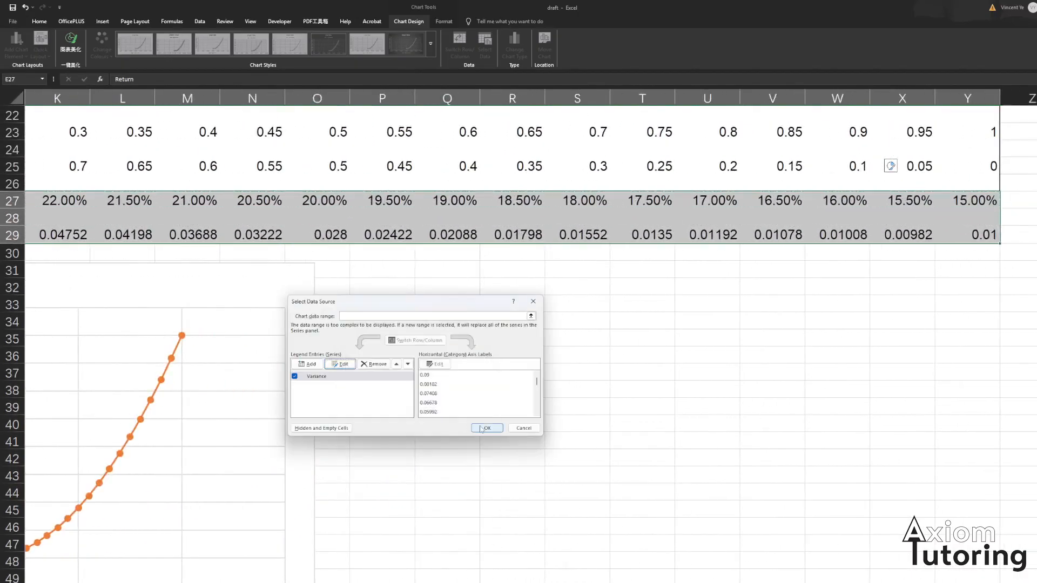
{"action": "left_click", "coordinate": [483, 428]}
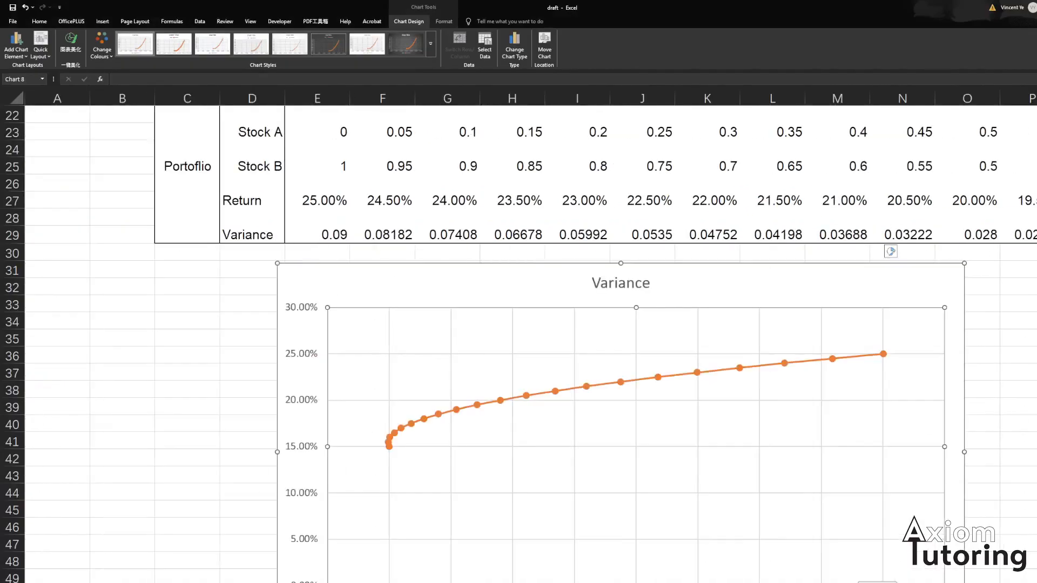
- Change Stock A's standard deviation to 0.2 and review the updated chart
{"action": "scroll", "coordinate": [503, 415], "scroll_direction": "down", "scroll_amount": 2}
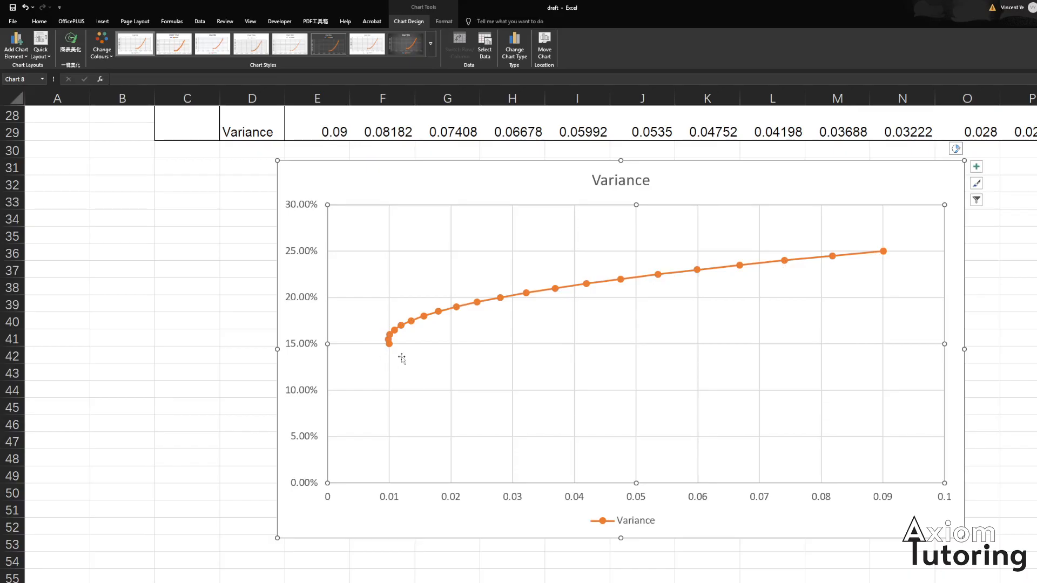
{"action": "scroll", "coordinate": [475, 362], "scroll_direction": "up", "scroll_amount": 3}
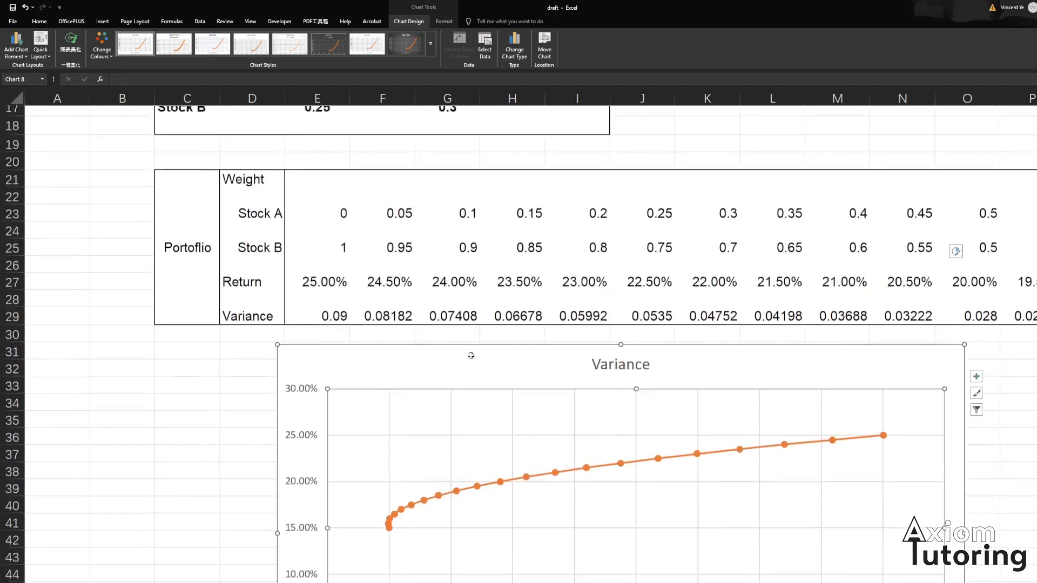
{"action": "scroll", "coordinate": [411, 302], "scroll_direction": "up", "scroll_amount": 2}
{"action": "scroll", "coordinate": [621, 389], "scroll_direction": "down", "scroll_amount": 3}
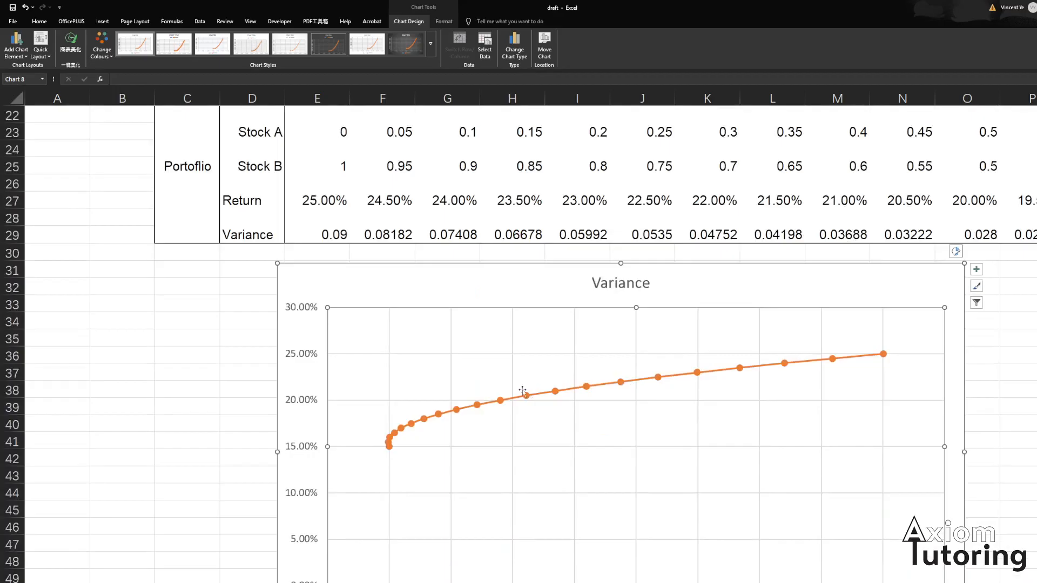
{"action": "scroll", "coordinate": [478, 412], "scroll_direction": "up", "scroll_amount": 4}
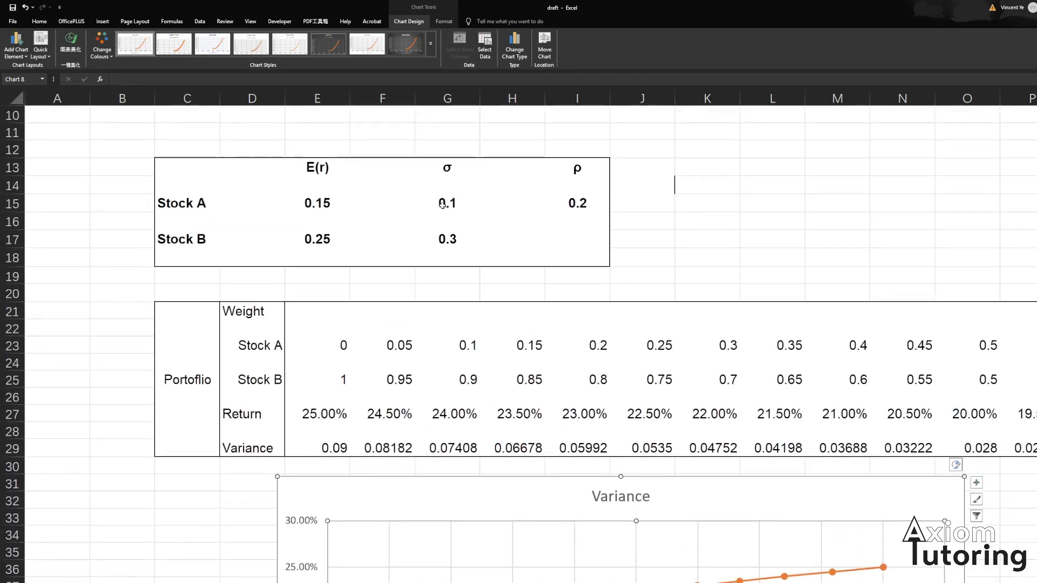
{"action": "left_click", "coordinate": [442, 206]}
{"action": "scroll", "coordinate": [443, 206], "scroll_direction": "down", "scroll_amount": 1}
{"action": "scroll", "coordinate": [442, 207], "scroll_direction": "down", "scroll_amount": 1}
{"action": "scroll", "coordinate": [443, 207], "scroll_direction": "up", "scroll_amount": 1}
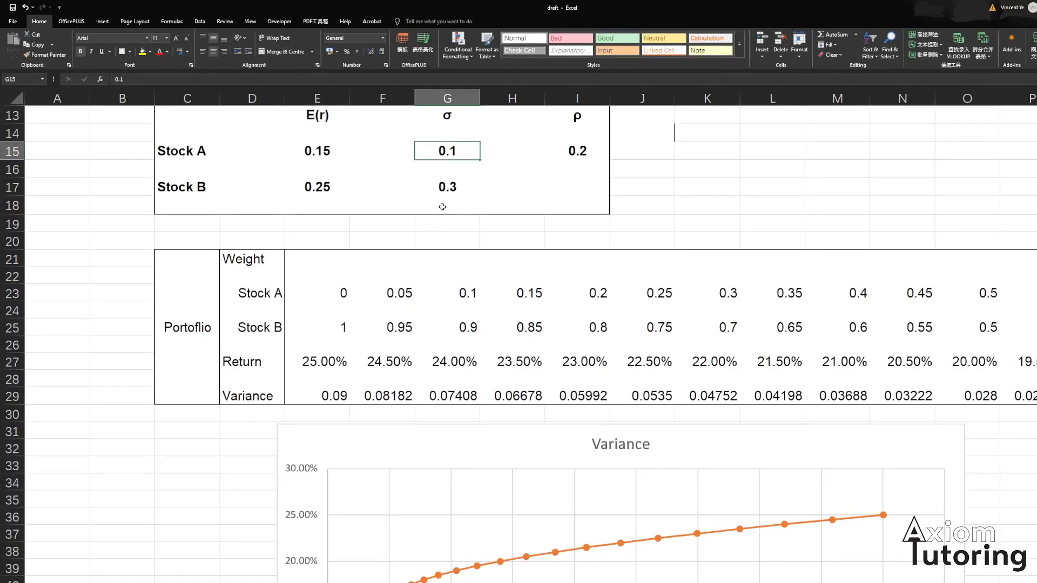
{"action": "key", "text": "BackSpace"}
{"action": "type", "text": "2"}
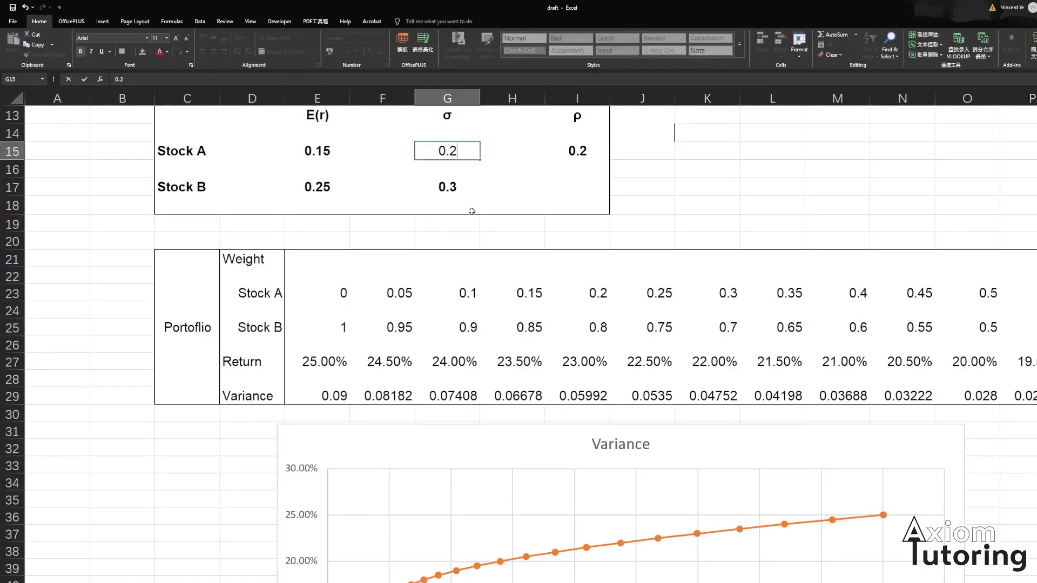
{"action": "key", "text": "Return"}
{"action": "scroll", "coordinate": [607, 435], "scroll_direction": "down", "scroll_amount": 2}
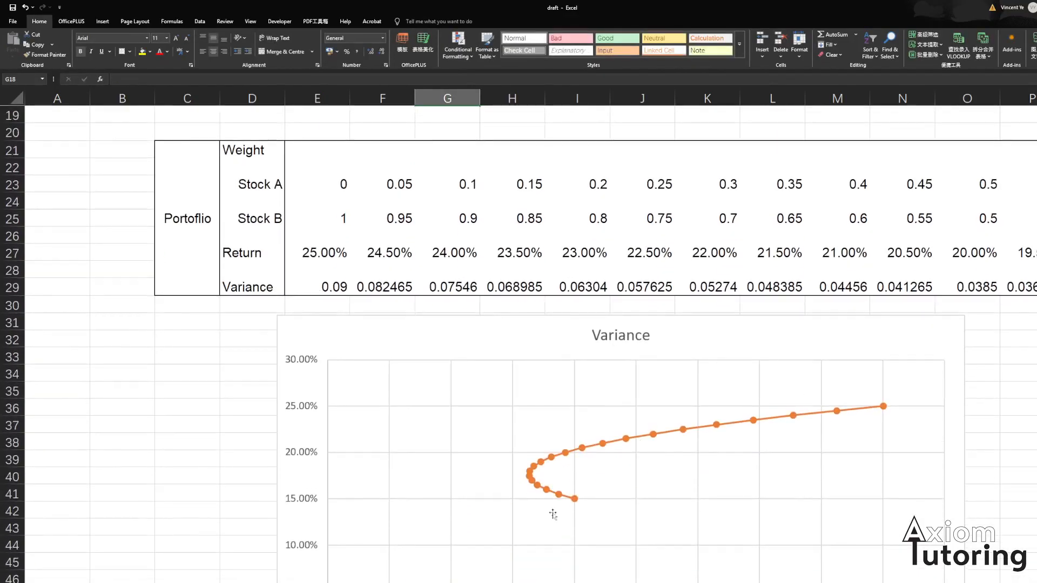
- Select the variance chart and enlarge it by resizing from its lower-right corner handle
{"action": "scroll", "coordinate": [526, 338], "scroll_direction": "up", "scroll_amount": 1}
{"action": "scroll", "coordinate": [526, 338], "scroll_direction": "up", "scroll_amount": 2}
{"action": "scroll", "coordinate": [524, 338], "scroll_direction": "down", "scroll_amount": 5}
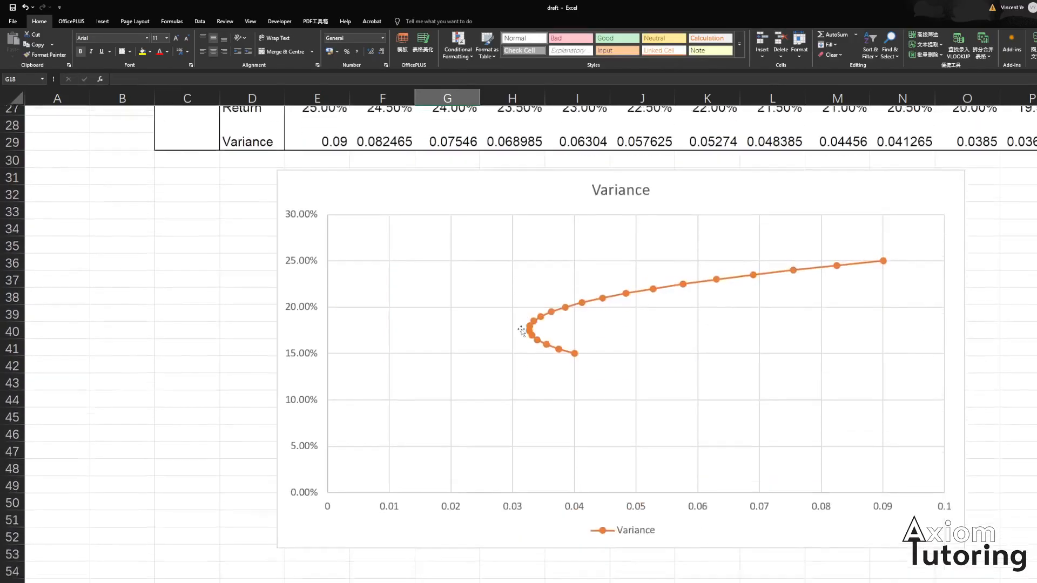
{"action": "mouse_move", "coordinate": [536, 327]}
{"action": "scroll", "coordinate": [539, 331], "scroll_direction": "up", "scroll_amount": 1}
{"action": "scroll", "coordinate": [548, 339], "scroll_direction": "down", "scroll_amount": 1}
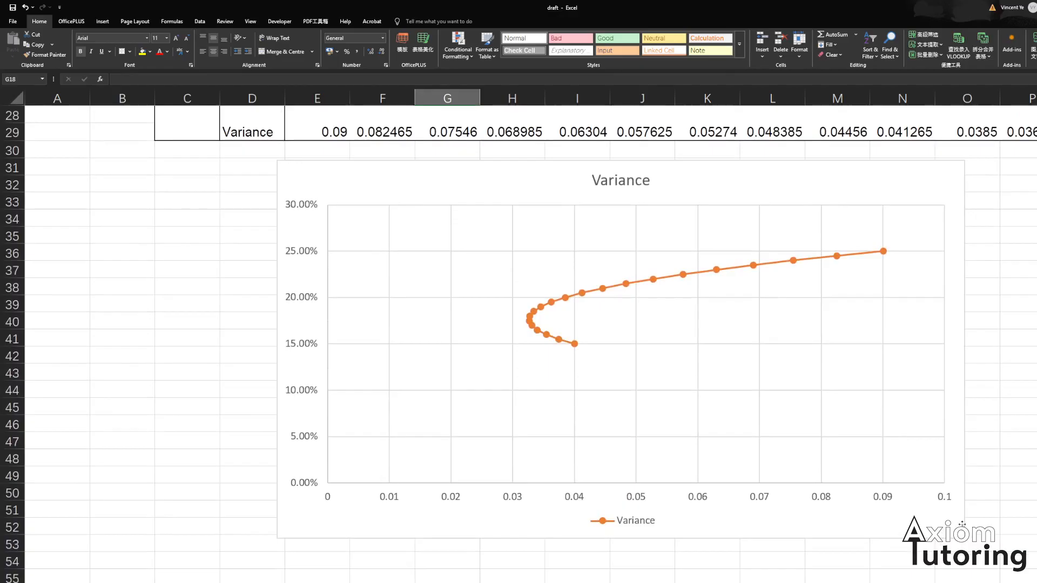
{"action": "left_click", "coordinate": [961, 522]}
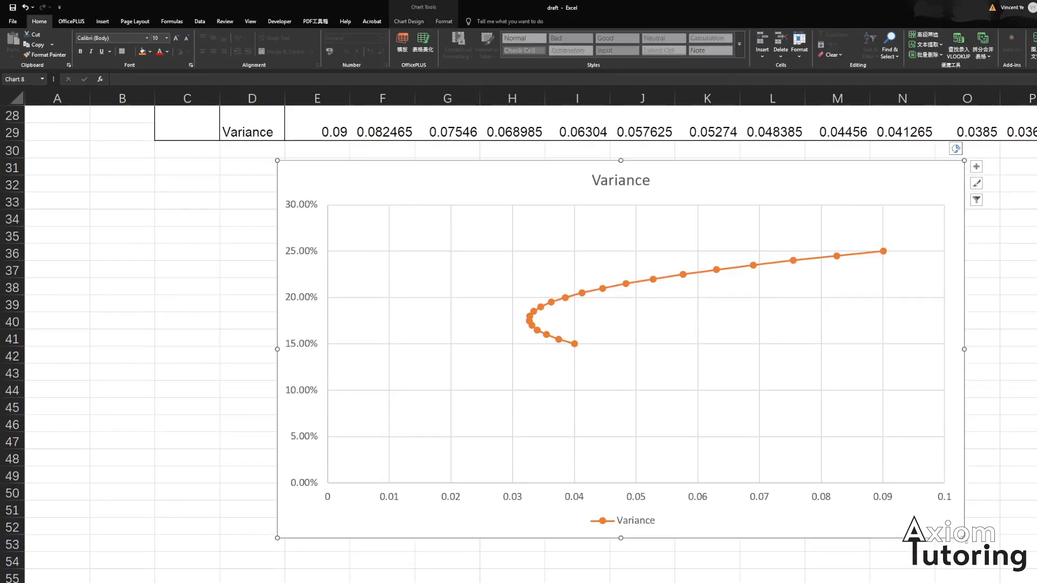
{"action": "left_click_drag", "start_coordinate": [964, 539], "coordinate": [990, 572]}
- Inspect the chart by selecting its plot area and the Variance data series
{"action": "scroll", "coordinate": [576, 370], "scroll_direction": "up", "scroll_amount": 1}
{"action": "scroll", "coordinate": [551, 358], "scroll_direction": "down", "scroll_amount": 1}
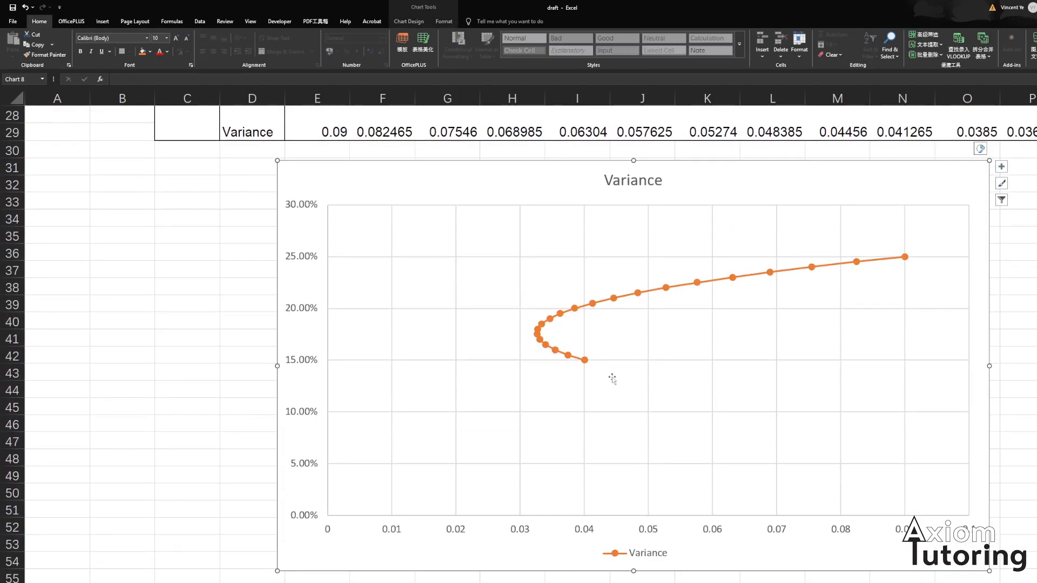
{"action": "left_click", "coordinate": [610, 370]}
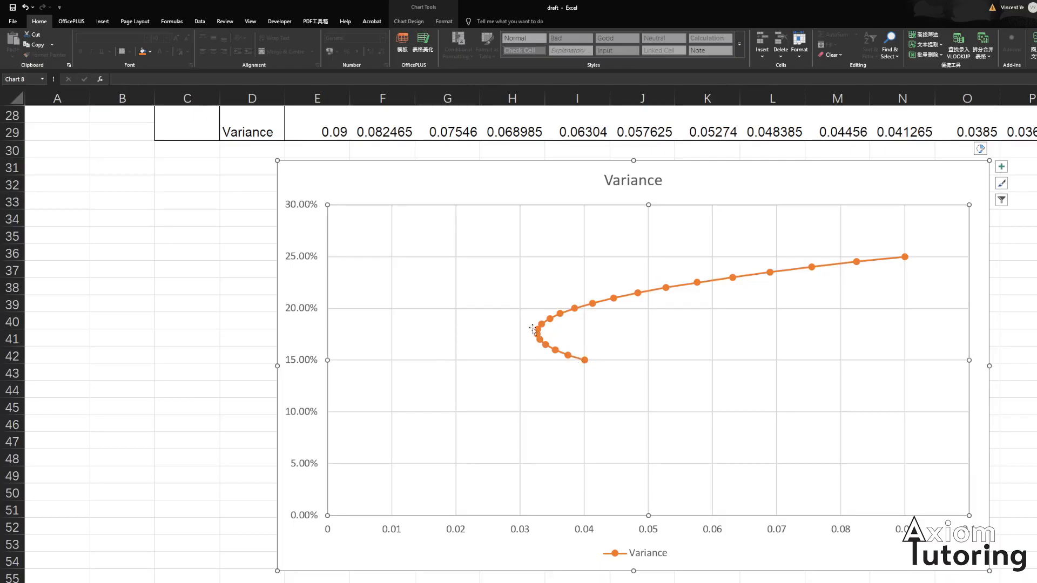
{"action": "left_click", "coordinate": [585, 362]}
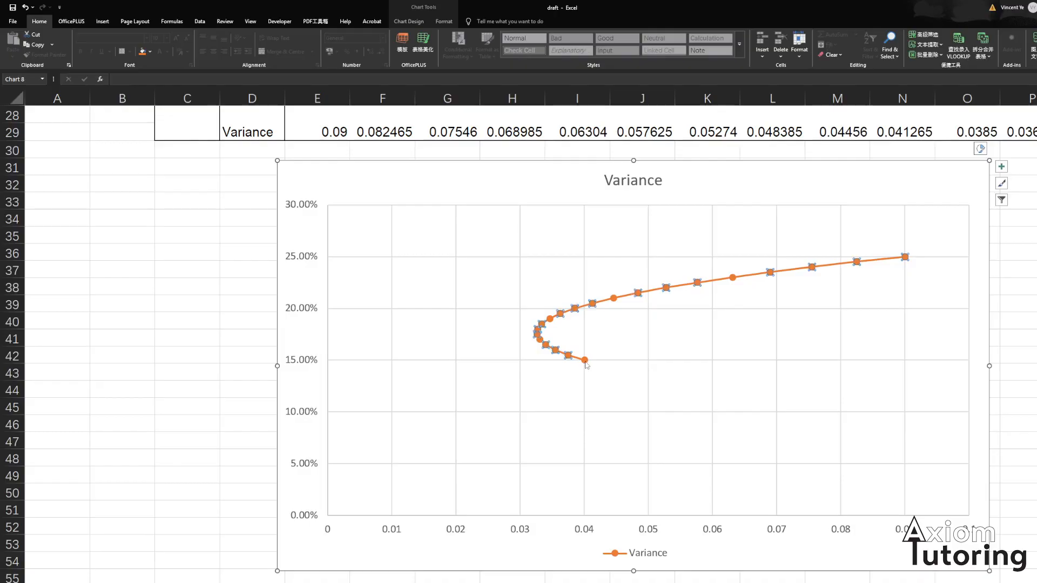
{"action": "left_click", "coordinate": [588, 367]}
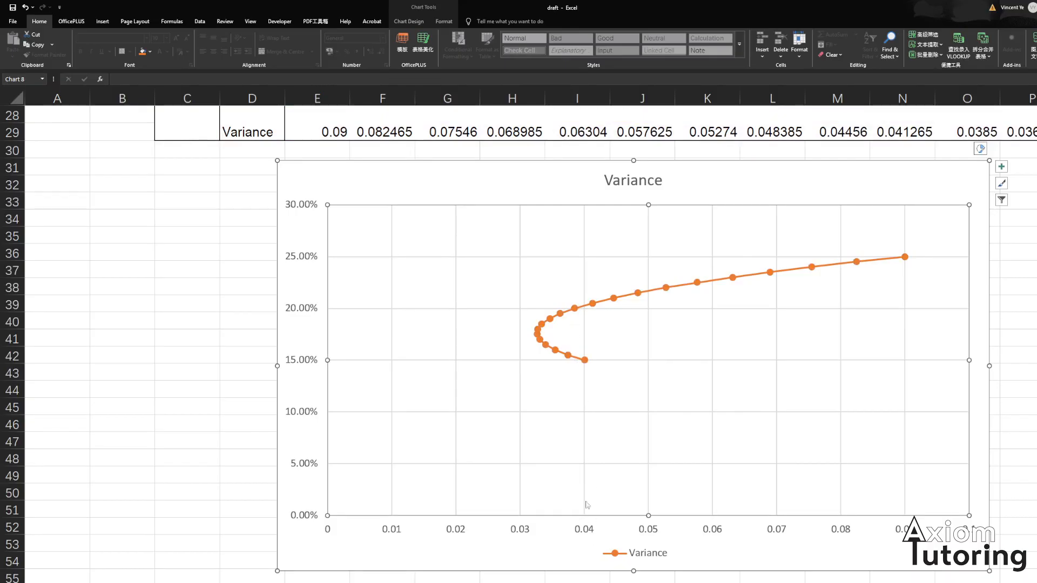
- Compare the stock return, standard deviation and correlation inputs with the plotted return-variance curve
{"action": "mouse_move", "coordinate": [584, 307]}
{"action": "scroll", "coordinate": [584, 274], "scroll_direction": "up", "scroll_amount": 6}
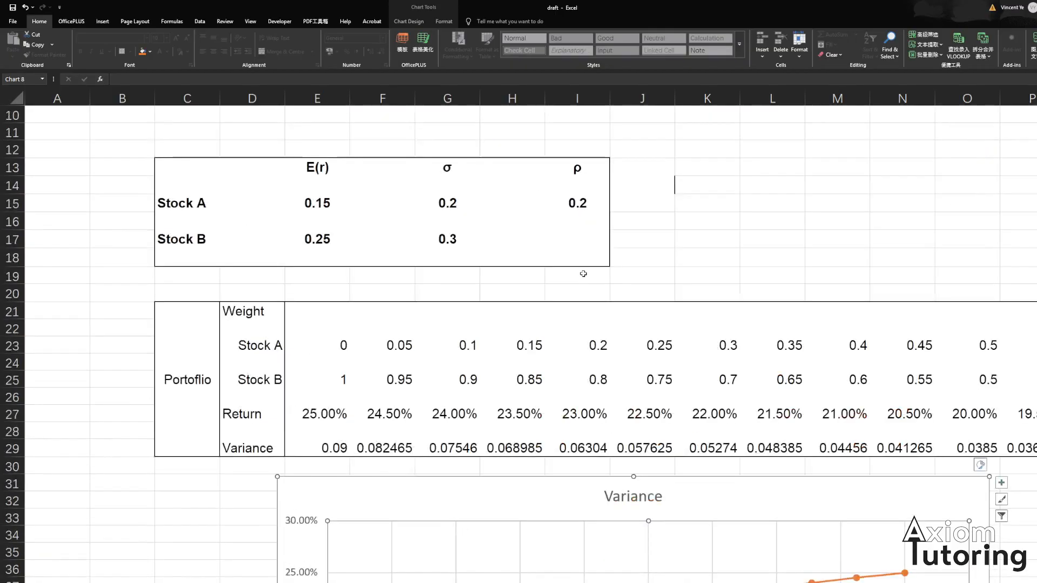
{"action": "scroll", "coordinate": [497, 265], "scroll_direction": "up", "scroll_amount": 1}
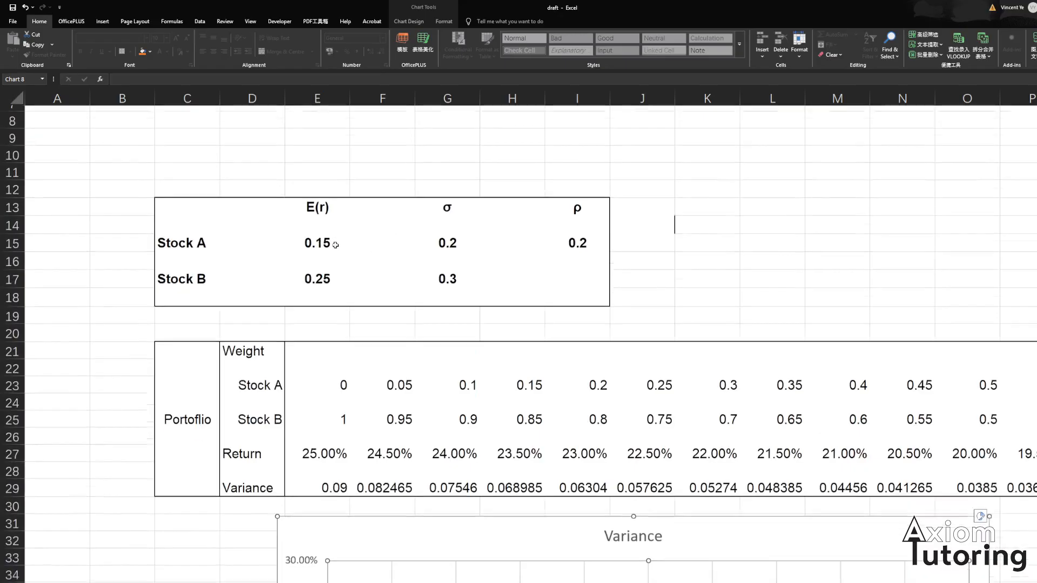
{"action": "scroll", "coordinate": [335, 245], "scroll_direction": "down", "scroll_amount": 1}
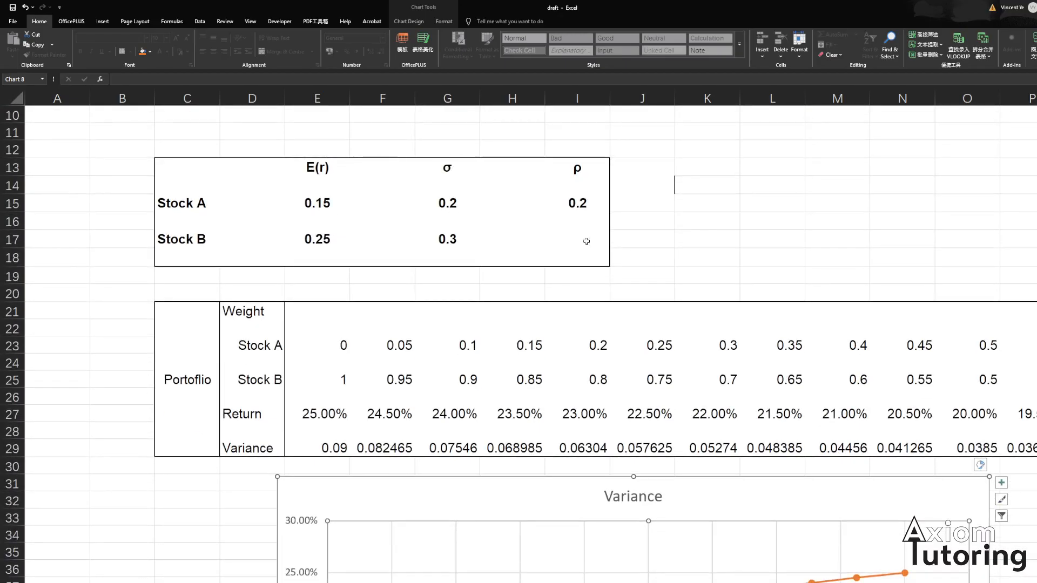
{"action": "scroll", "coordinate": [730, 381], "scroll_direction": "down", "scroll_amount": 5}
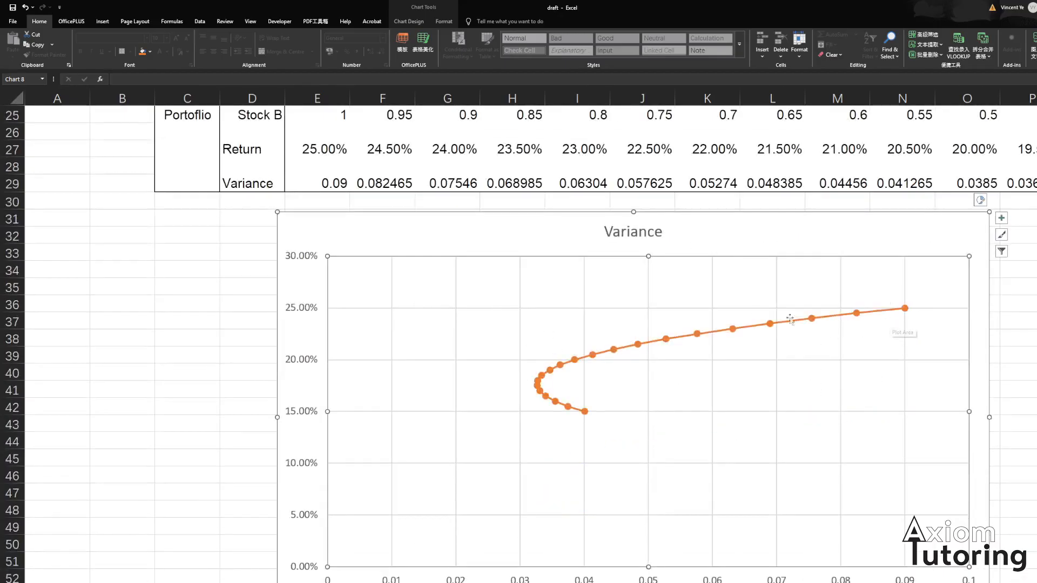
{"action": "scroll", "coordinate": [665, 329], "scroll_direction": "down", "scroll_amount": 1}
{"action": "scroll", "coordinate": [607, 368], "scroll_direction": "up", "scroll_amount": 9}
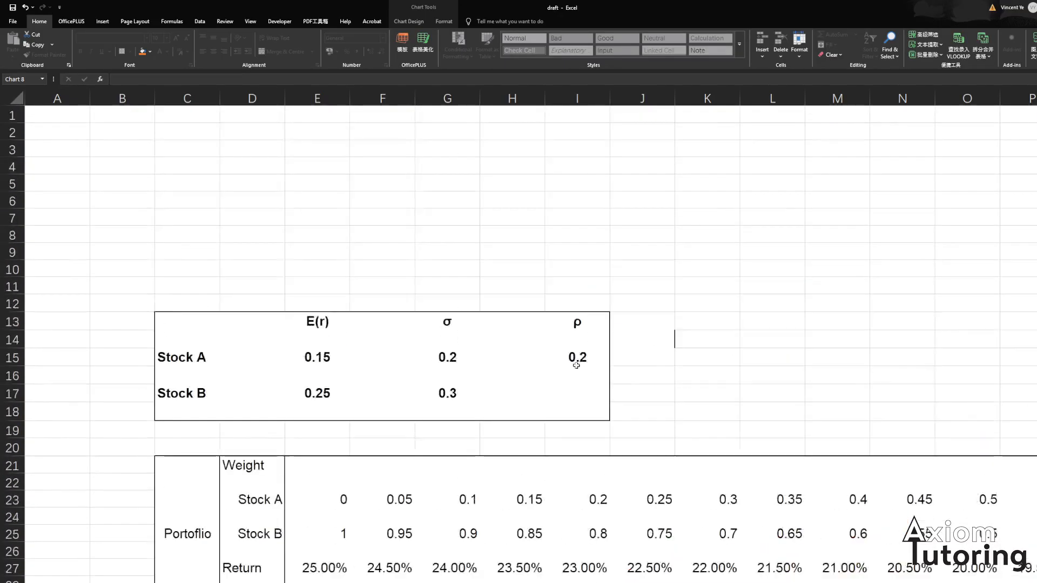
{"action": "scroll", "coordinate": [574, 366], "scroll_direction": "down", "scroll_amount": 2}
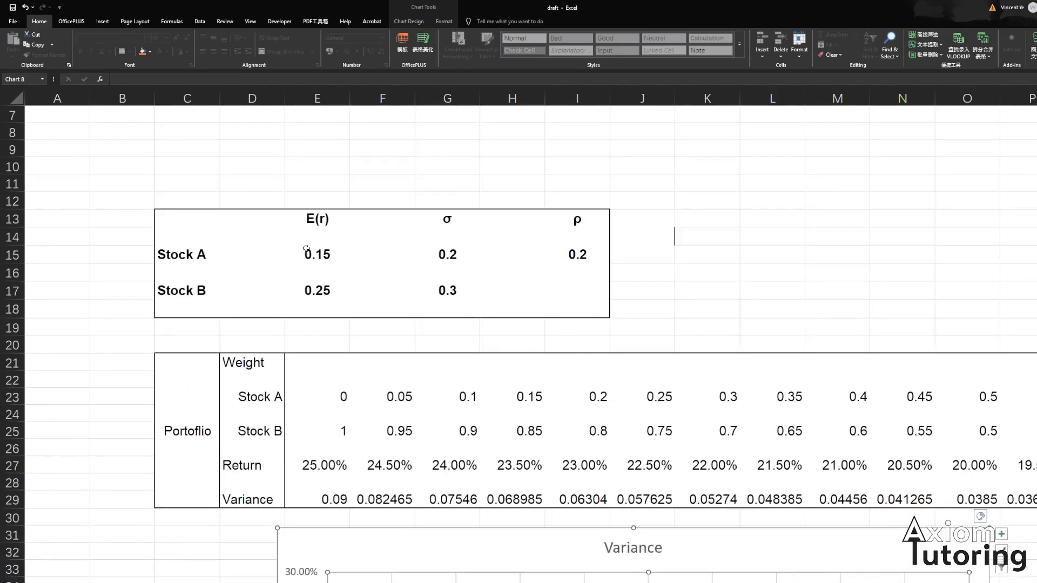
{"action": "scroll", "coordinate": [592, 302], "scroll_direction": "down", "scroll_amount": 6}
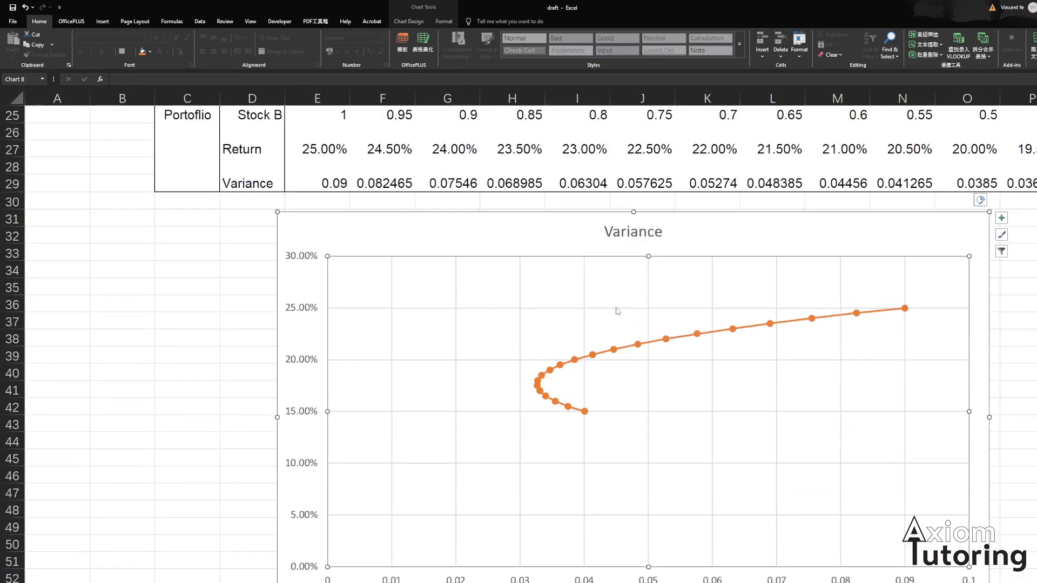
{"action": "scroll", "coordinate": [642, 325], "scroll_direction": "down", "scroll_amount": 1}
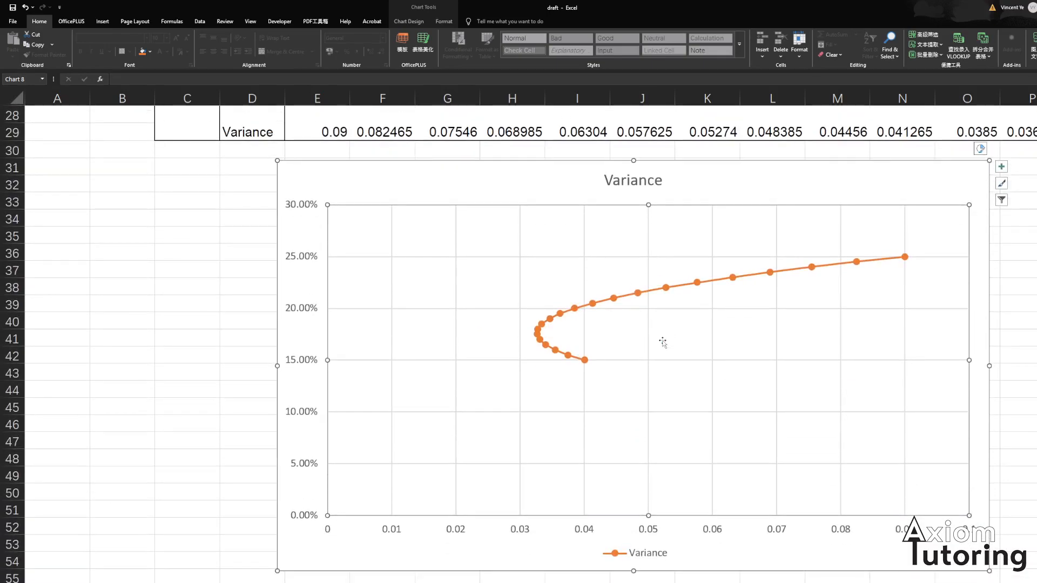